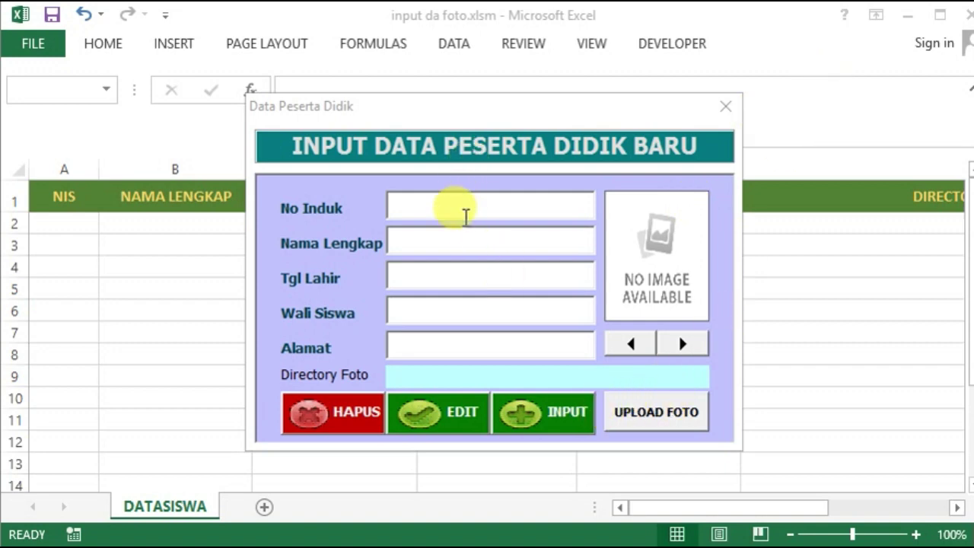
Enter student number 111 in No Induk after dismissing the numbers-only warning
{"action": "left_click", "coordinate": [466, 241]}
{"action": "left_click", "coordinate": [474, 279]}
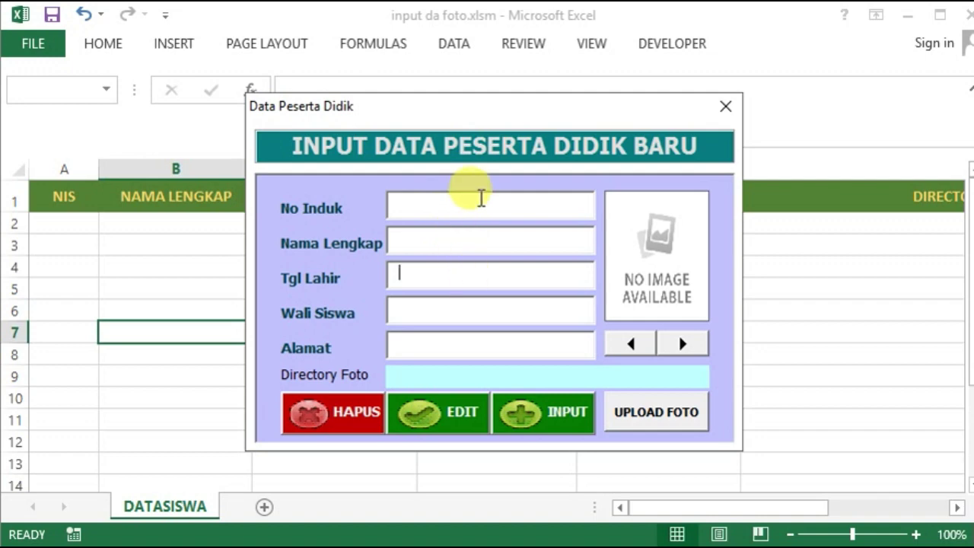
{"action": "left_click", "coordinate": [481, 201]}
{"action": "type", "text": "s"}
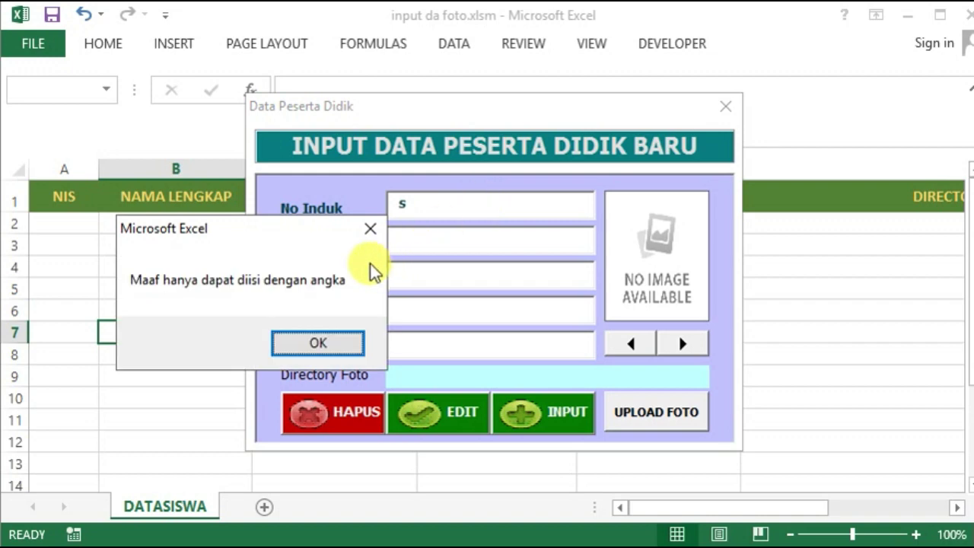
{"action": "left_click", "coordinate": [329, 343]}
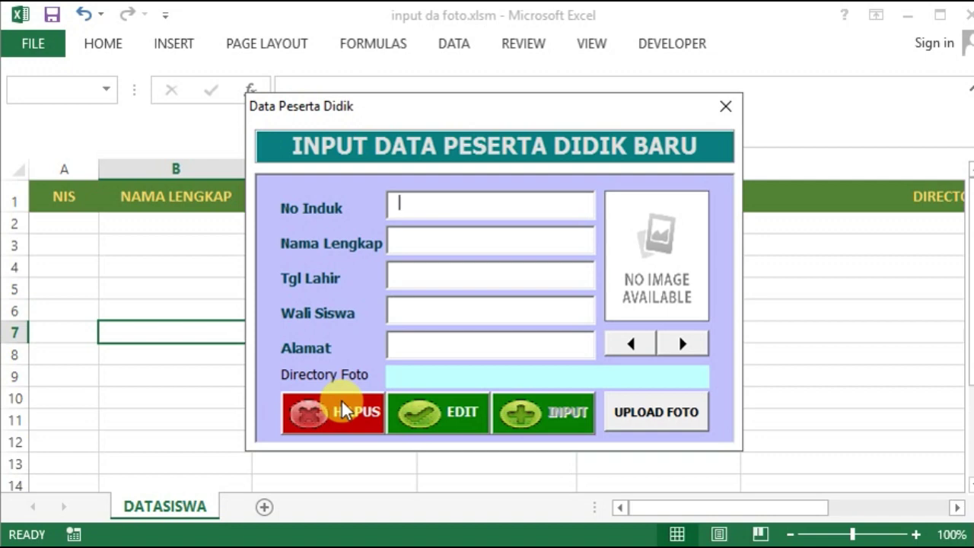
{"action": "type", "text": "1"}
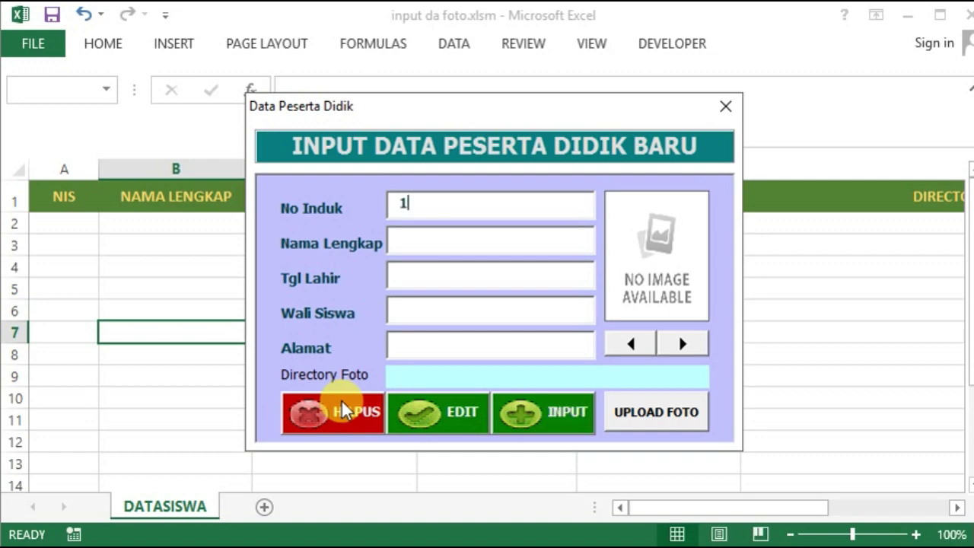
{"action": "type", "text": "1"}
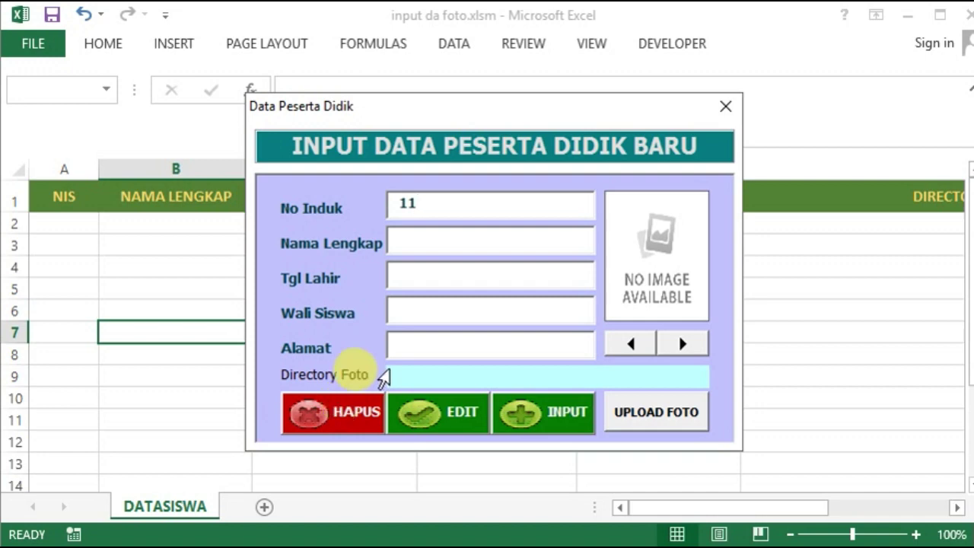
{"action": "type", "text": "1"}
{"action": "left_click", "coordinate": [474, 235]}
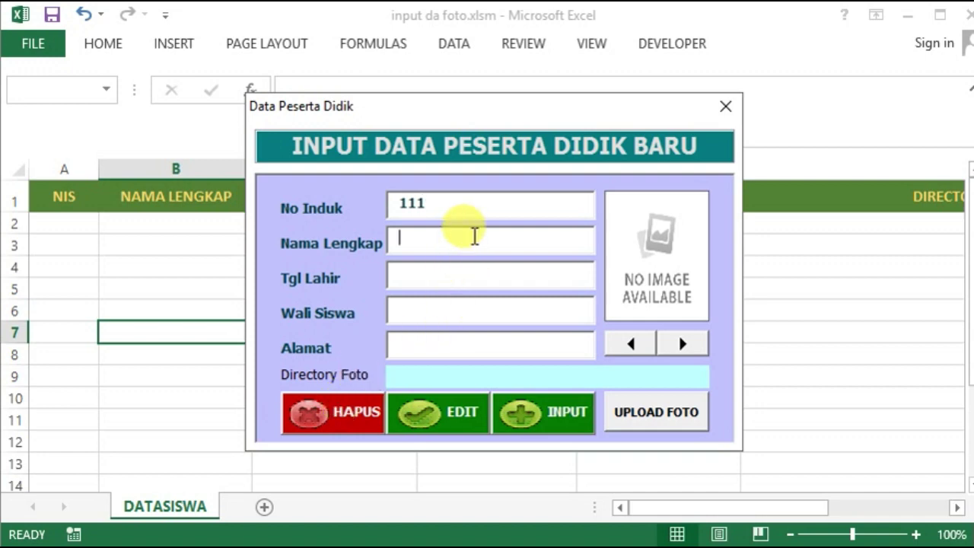
{"action": "type", "text": "Ahamad "}
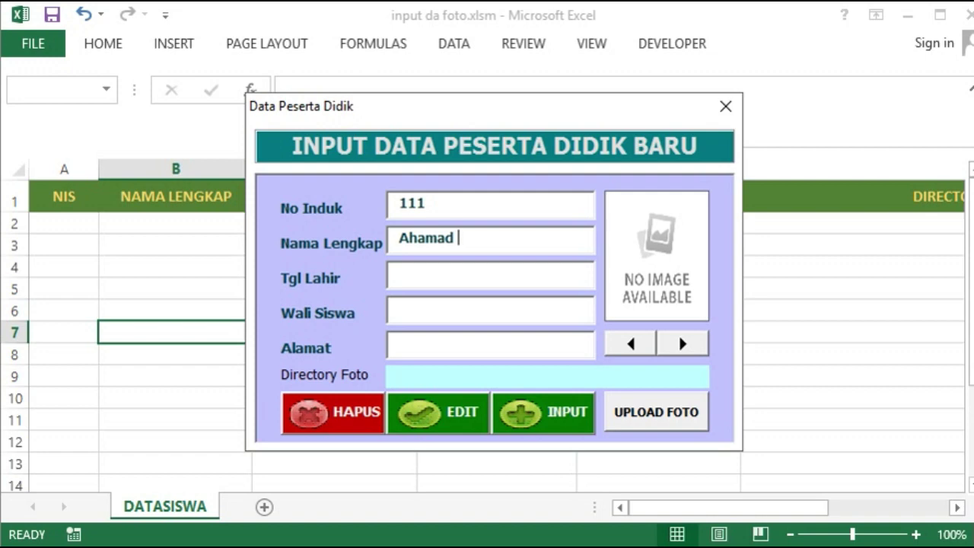
{"action": "type", "text": "gh"}
{"action": "key", "text": "BackSpace"}
{"action": "key", "text": "BackSpace"}
{"action": "type", "text": "Gunawan"}
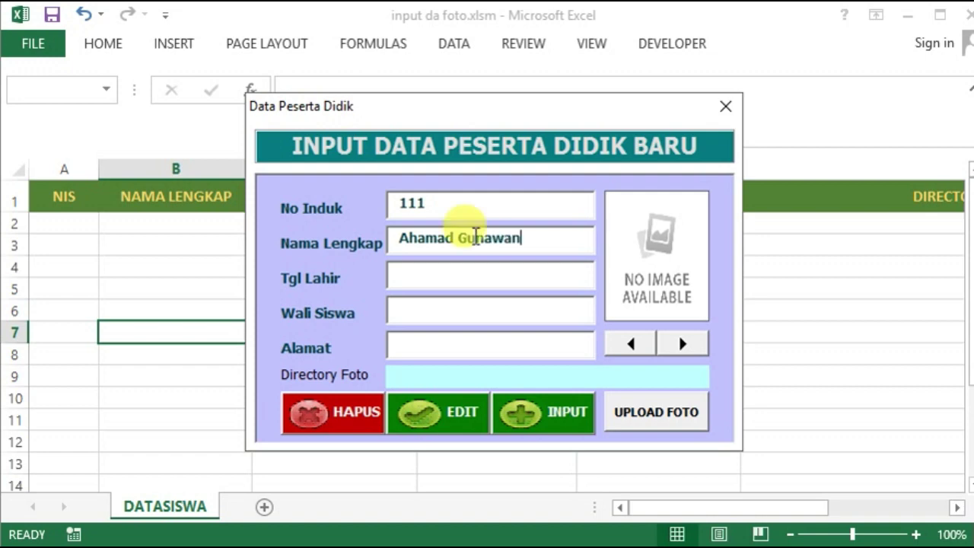
{"action": "left_click", "coordinate": [473, 267]}
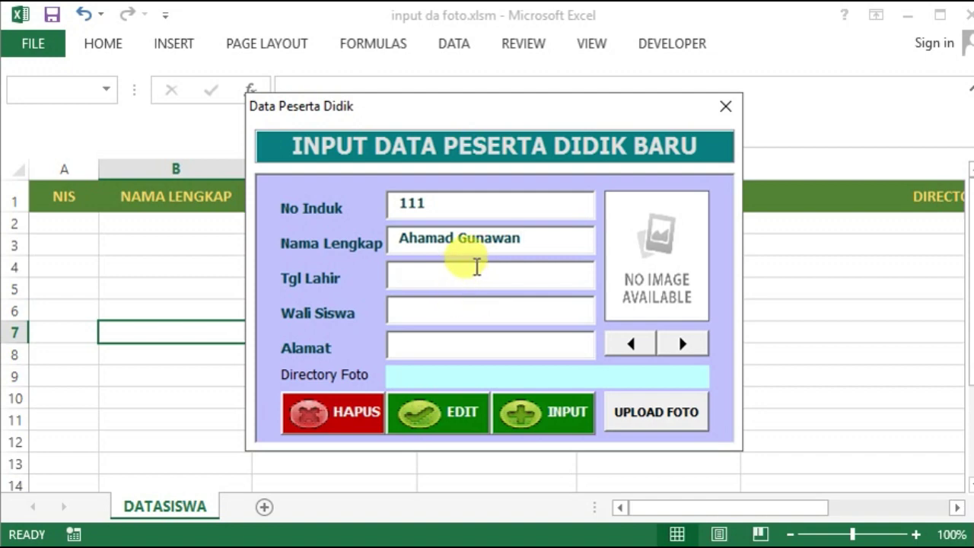
{"action": "type", "text": "29/01"}
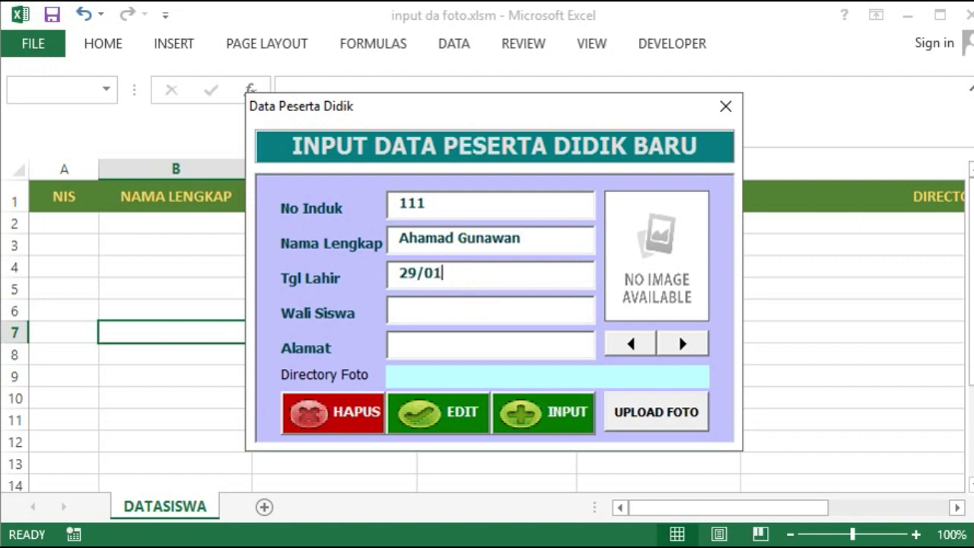
{"action": "type", "text": "/2000"}
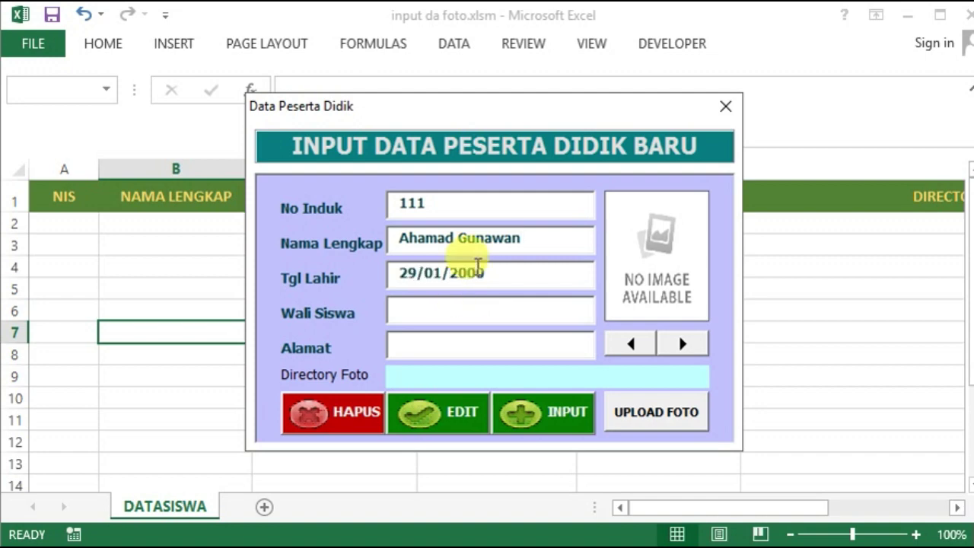
Fill in the guardian's name and the address, correcting typos along the way
{"action": "left_click", "coordinate": [561, 301]}
{"action": "type", "text": "Mus"}
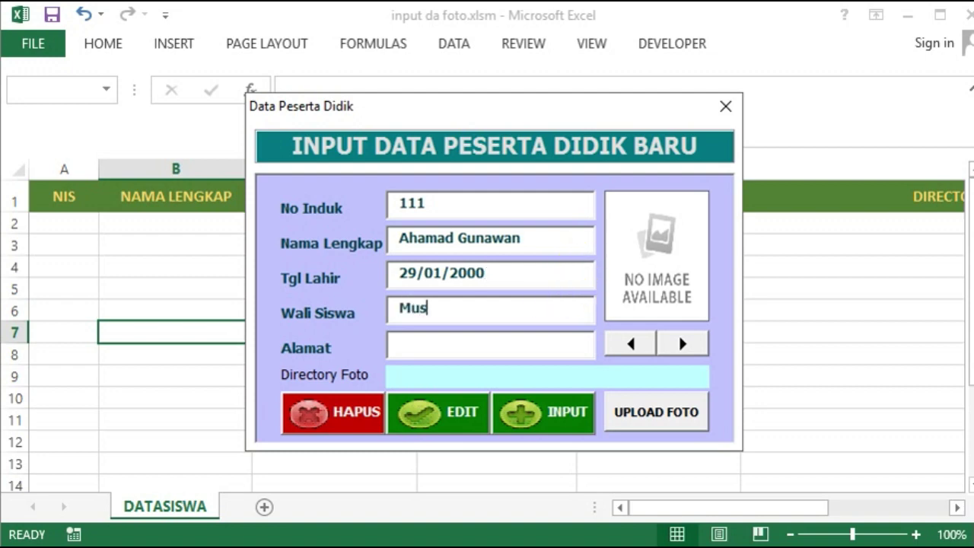
{"action": "type", "text": "tangin"}
{"action": "left_click", "coordinate": [562, 349]}
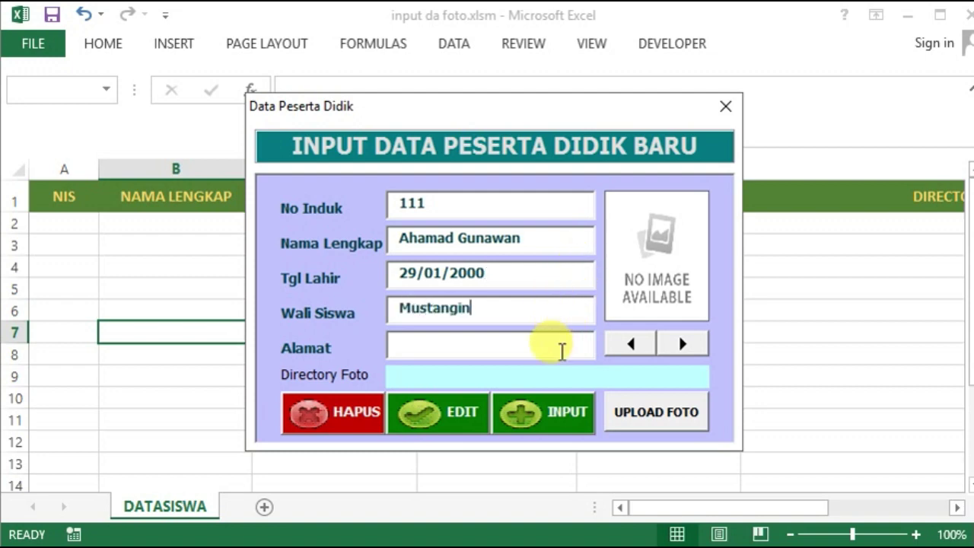
{"action": "type", "text": "S"}
{"action": "type", "text": "eran"}
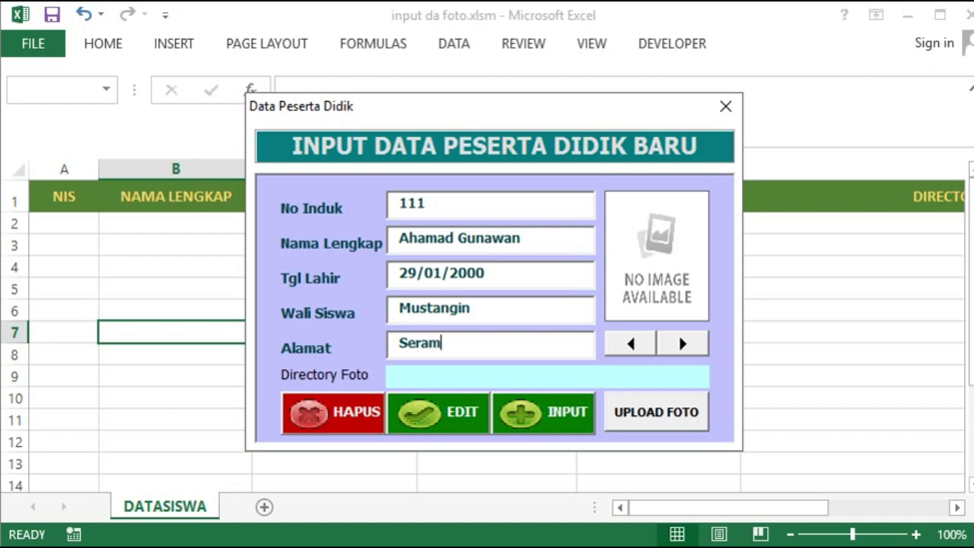
{"action": "type", "text": "g"}
{"action": "key", "text": "BackSpace"}
{"action": "key", "text": "BackSpace"}
{"action": "key", "text": "BackSpace"}
{"action": "key", "text": "BackSpace"}
{"action": "type", "text": "a"}
{"action": "type", "text": "rang"}
{"action": "key", "text": "BackSpace"}
{"action": "key", "text": "BackSpace"}
{"action": "key", "text": "BackSpace"}
{"action": "key", "text": "BackSpace"}
{"action": "key", "text": "BackSpace"}
{"action": "type", "text": "mar"}
{"action": "type", "text": "ang"}
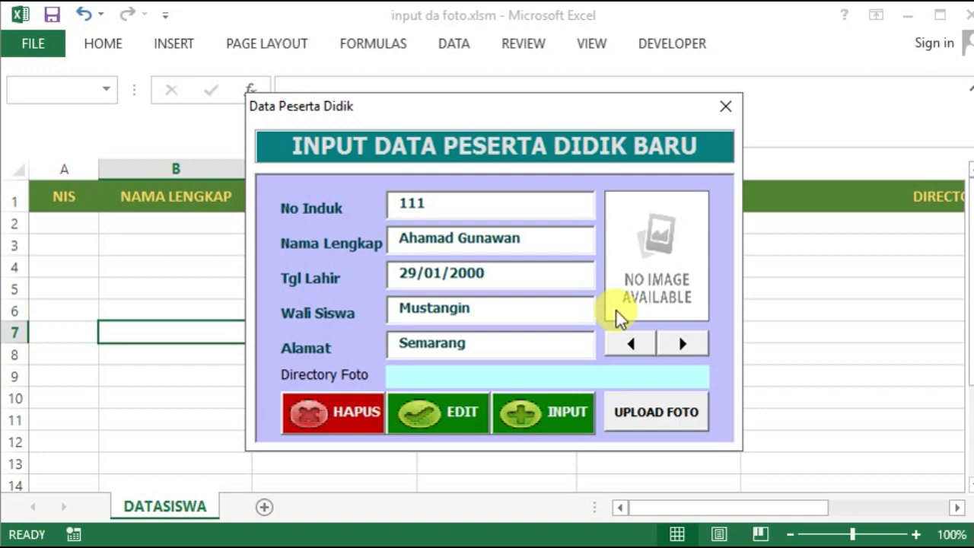
Load foto1.jpg from the Documents folder into the form's photo box with Gunakan Foto
{"action": "left_click", "coordinate": [661, 415]}
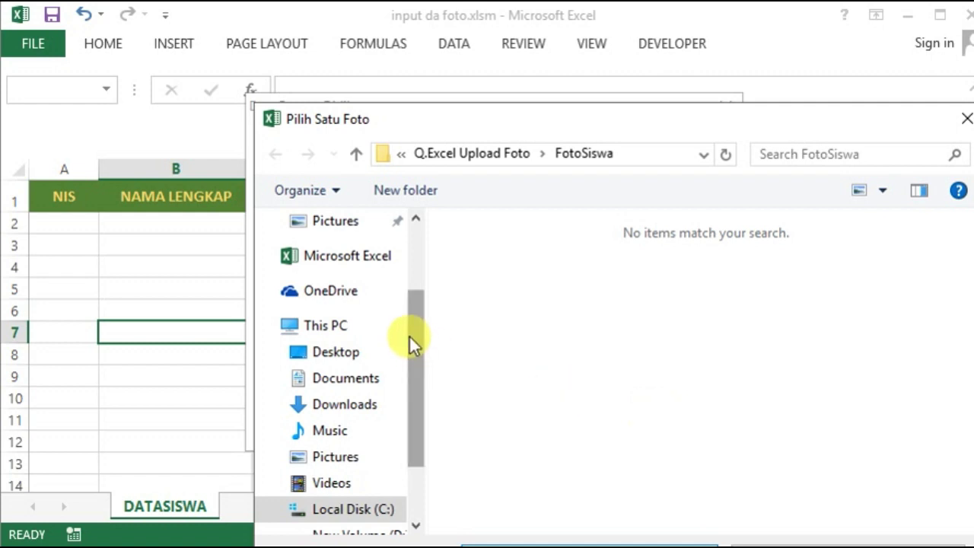
{"action": "left_click_drag", "start_coordinate": [415, 330], "coordinate": [415, 335]}
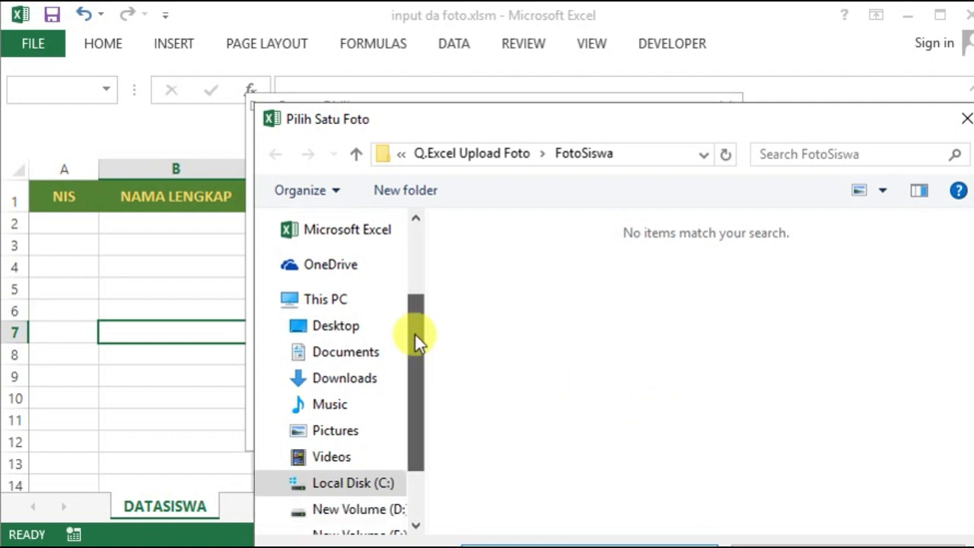
{"action": "left_click", "coordinate": [349, 355]}
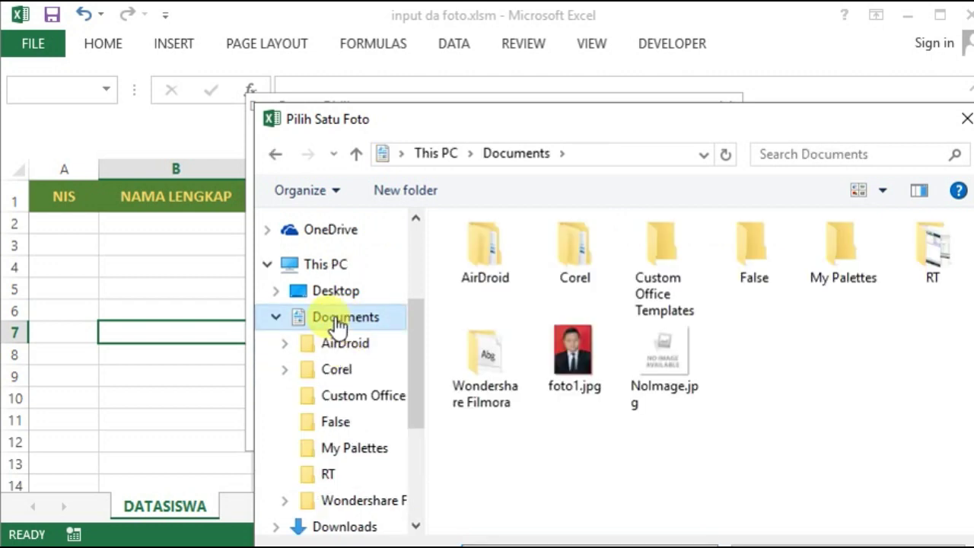
{"action": "left_click", "coordinate": [572, 358]}
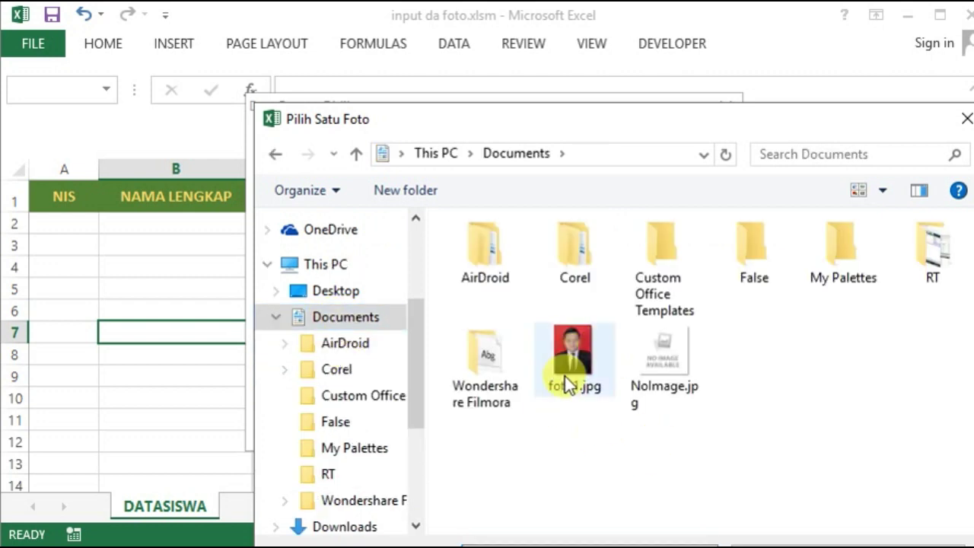
{"action": "left_click", "coordinate": [565, 371]}
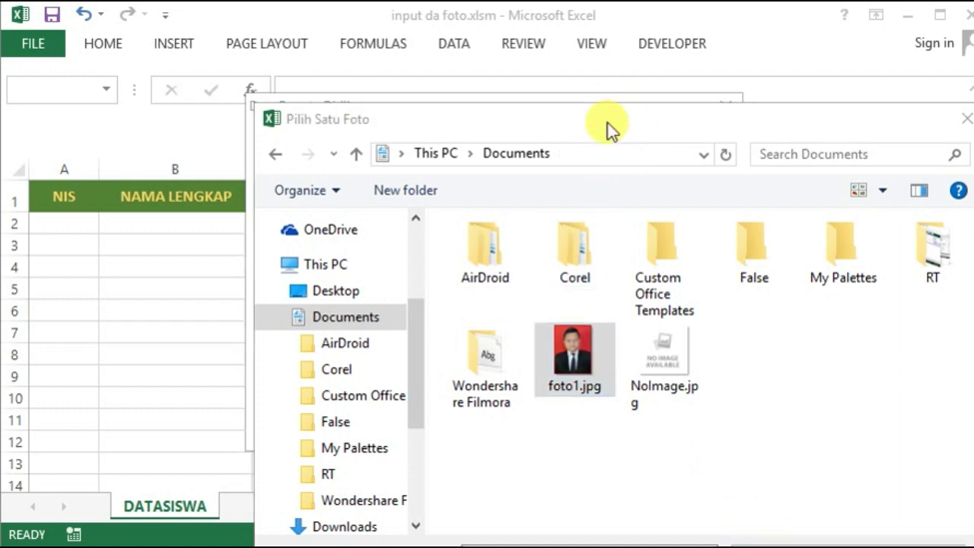
{"action": "left_click_drag", "start_coordinate": [606, 121], "coordinate": [536, 26]}
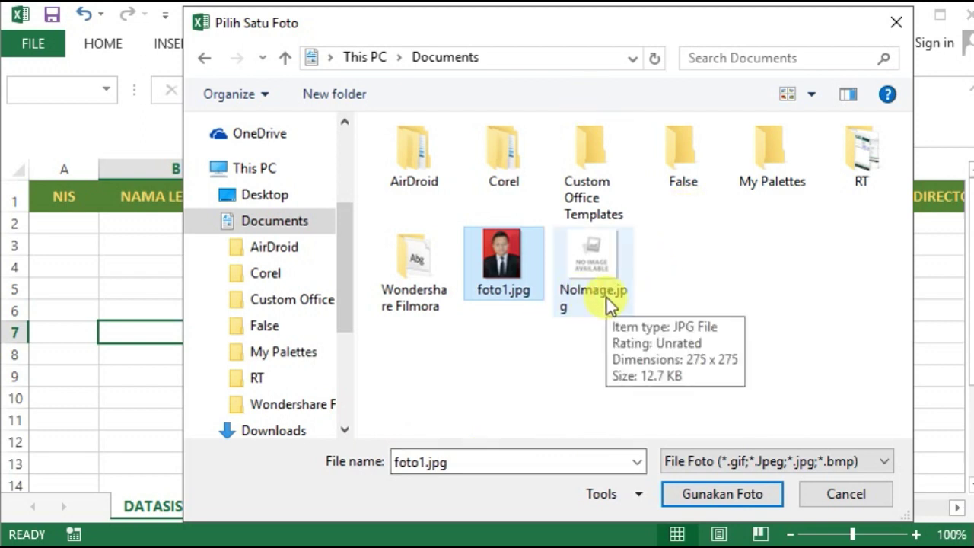
{"action": "left_click", "coordinate": [721, 496]}
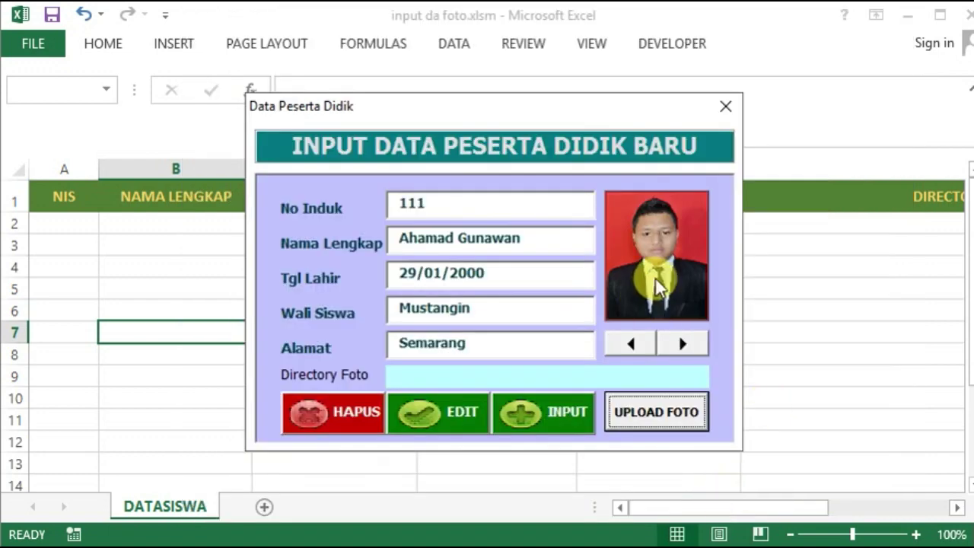
{"action": "left_click", "coordinate": [470, 216]}
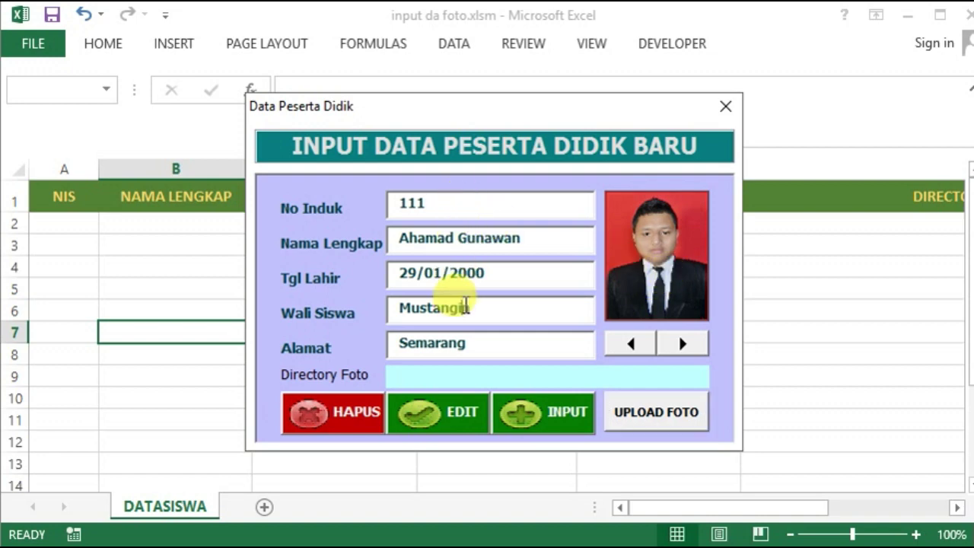
{"action": "left_click", "coordinate": [462, 339]}
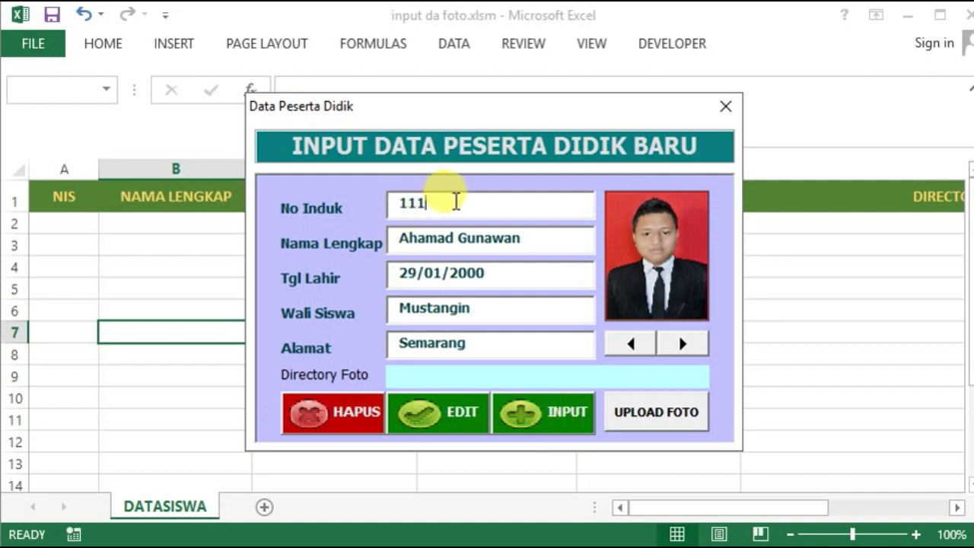
{"action": "left_click_drag", "start_coordinate": [455, 203], "coordinate": [401, 204]}
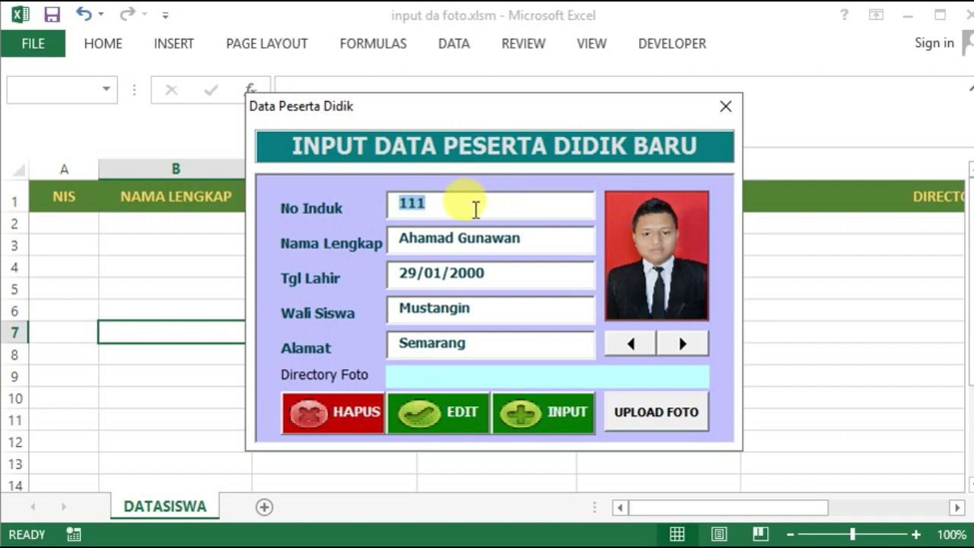
{"action": "key", "text": "Right"}
Save student 111's data, acknowledge the confirmation, and check the record in row 2
{"action": "left_click", "coordinate": [562, 409]}
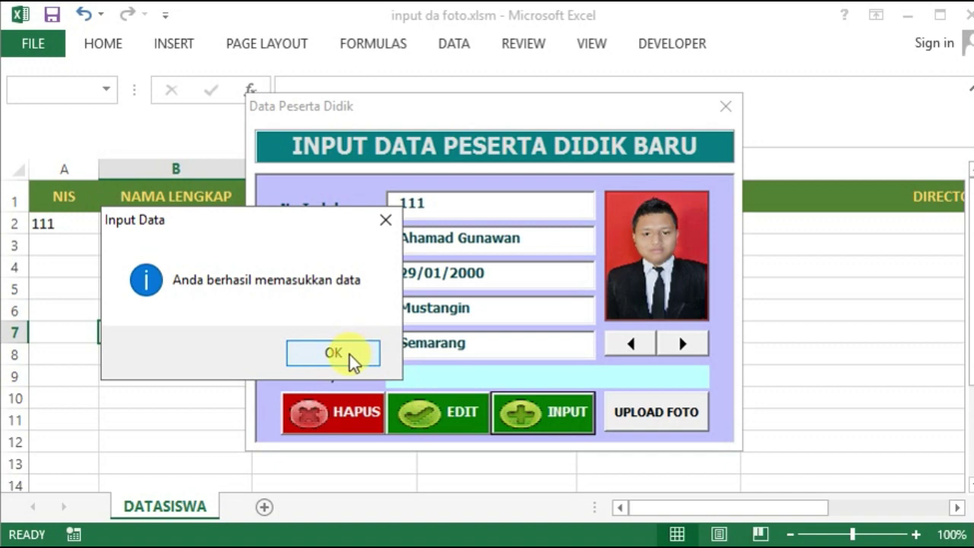
{"action": "left_click", "coordinate": [349, 354]}
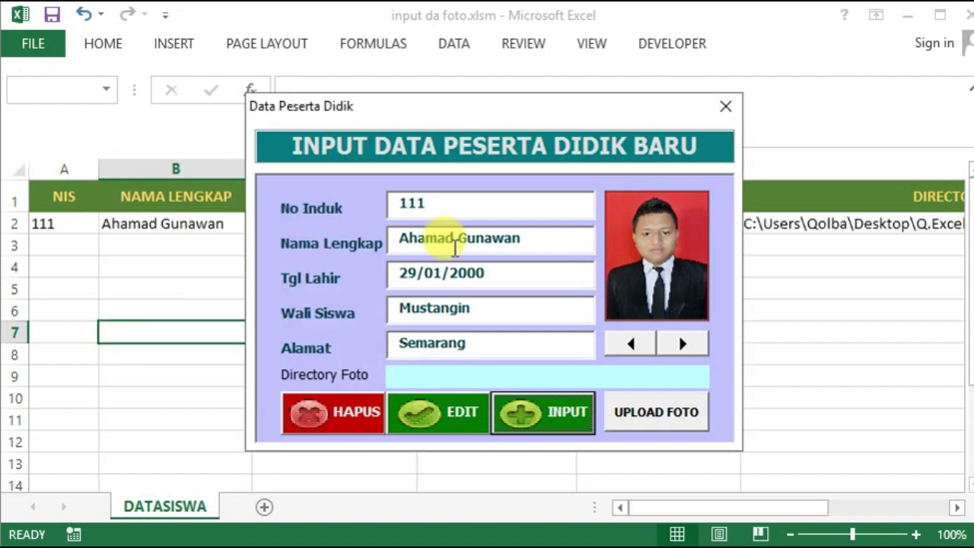
{"action": "mouse_move", "coordinate": [479, 102]}
{"action": "left_mouse_down"}
{"action": "mouse_move", "coordinate": [499, 307]}
{"action": "mouse_move", "coordinate": [539, 121]}
{"action": "left_mouse_up"}
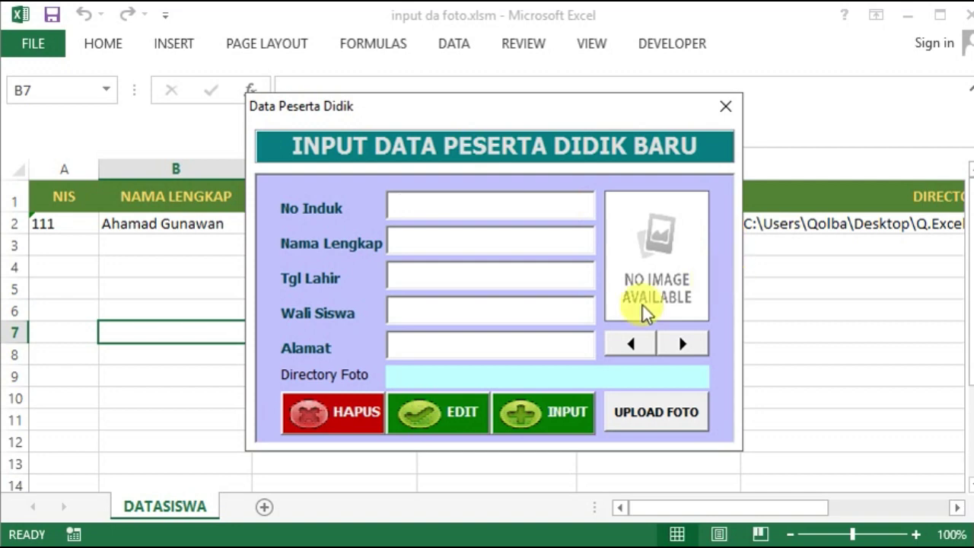
Recall student 111's saved record and photo by entering 111 in No Induk
{"action": "type", "text": "11"}
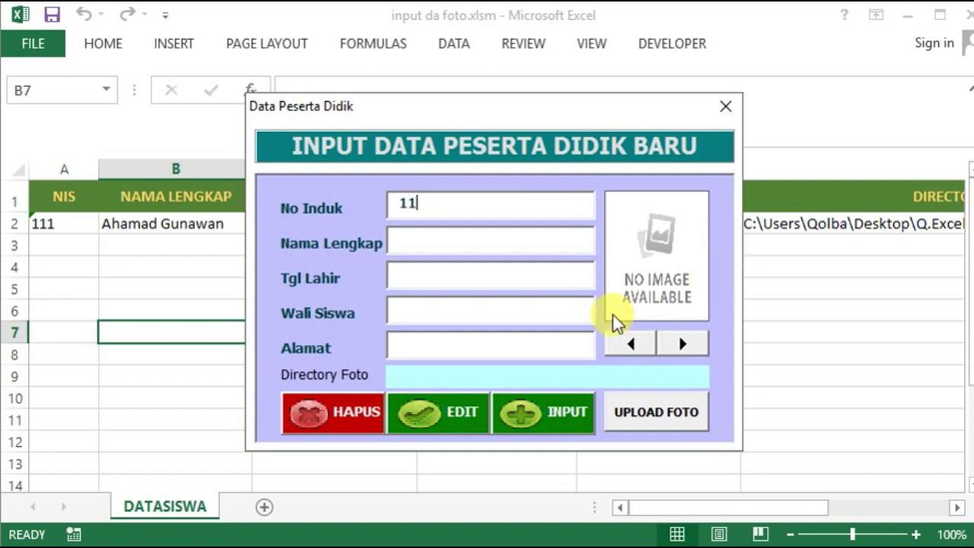
{"action": "type", "text": "1"}
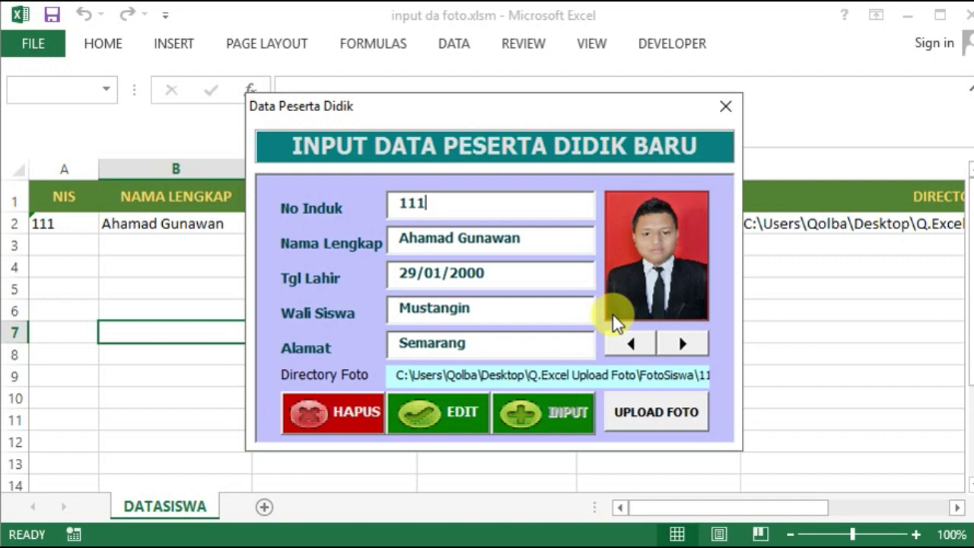
{"action": "key", "text": "BackSpace"}
{"action": "key", "text": "BackSpace"}
{"action": "key", "text": "BackSpace"}
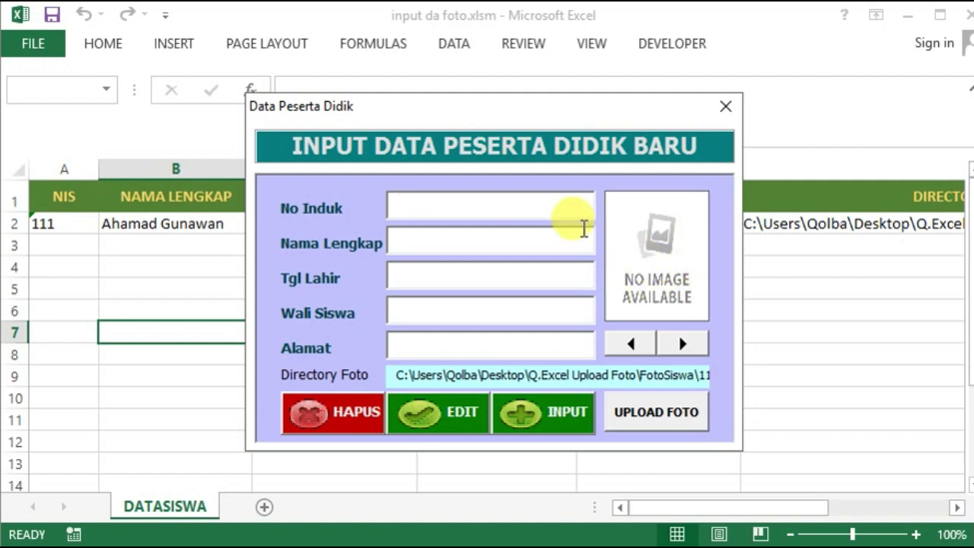
{"action": "type", "text": "111"}
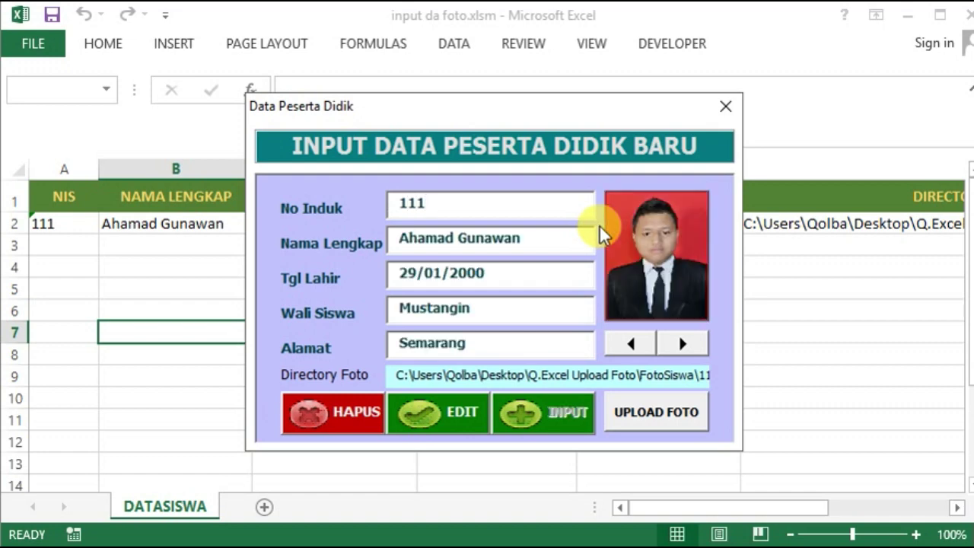
Replace the surname in the full name and retype the guardian's name
{"action": "left_click", "coordinate": [537, 238]}
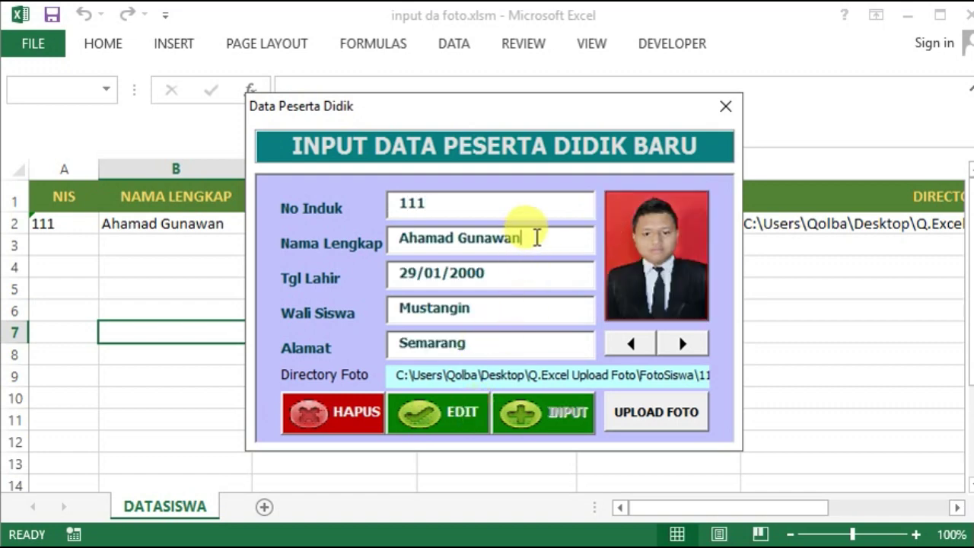
{"action": "left_click_drag", "start_coordinate": [536, 237], "coordinate": [460, 238]}
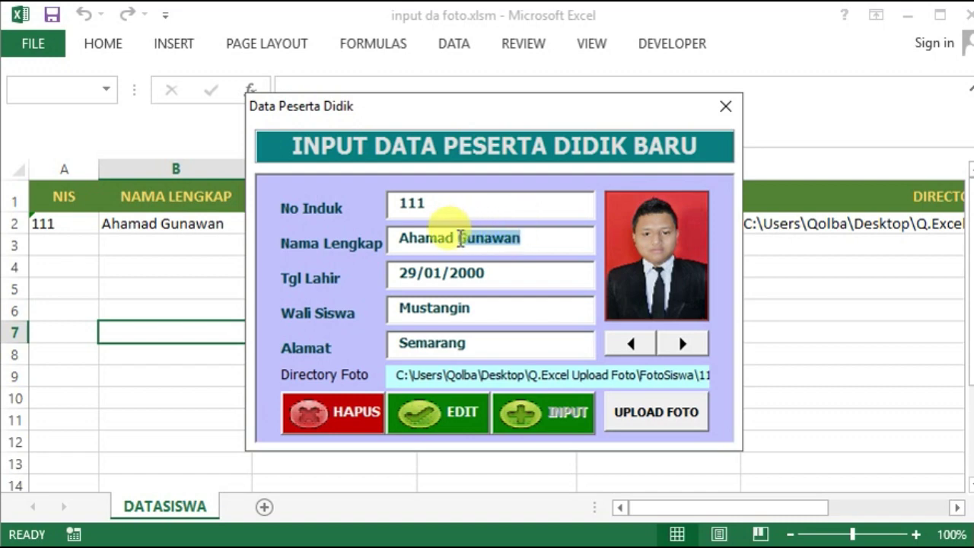
{"action": "type", "text": "Hermawan"}
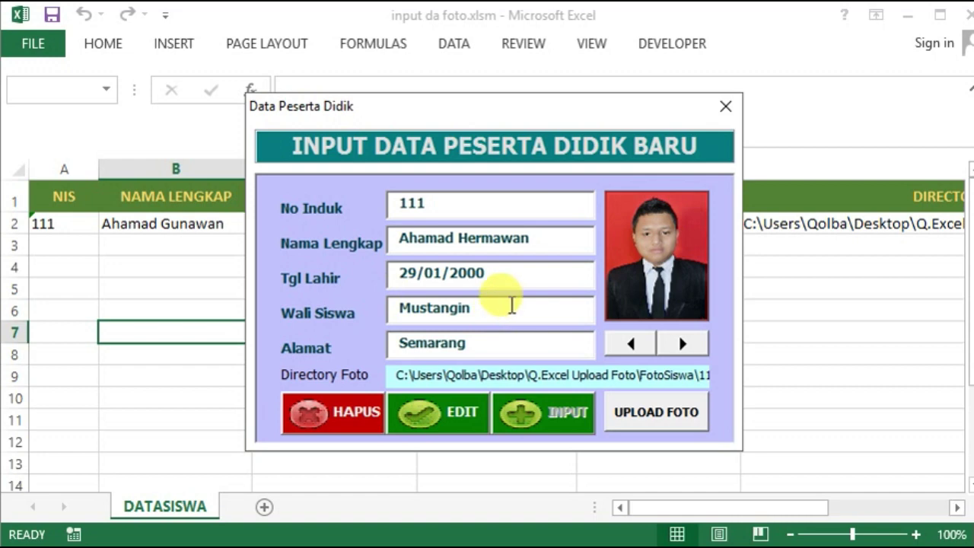
{"action": "left_click_drag", "start_coordinate": [506, 308], "coordinate": [308, 323]}
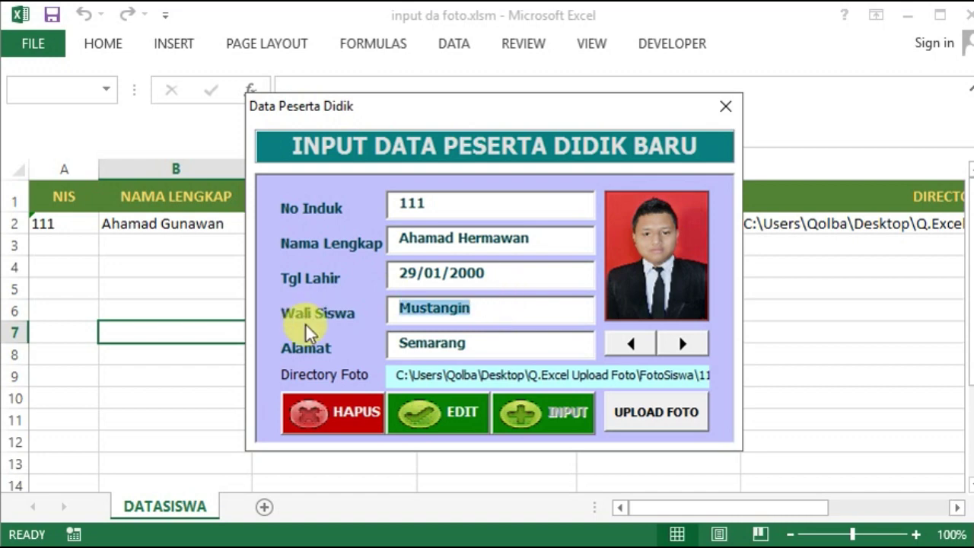
{"action": "type", "text": "Su"}
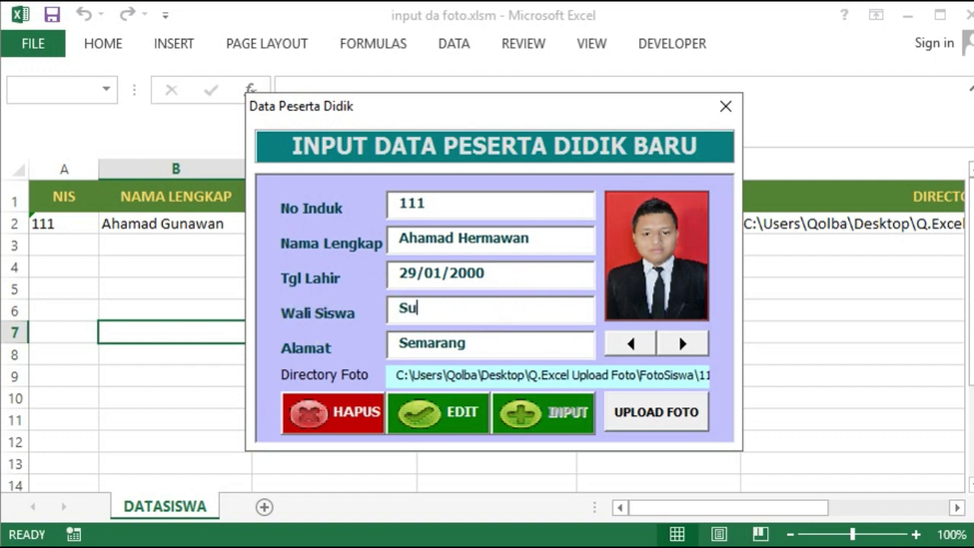
{"action": "type", "text": "param"}
{"action": "type", "text": "n"}
{"action": "key", "text": "BackSpace"}
{"action": "key", "text": "BackSpace"}
{"action": "key", "text": "BackSpace"}
{"action": "key", "text": "BackSpace"}
{"action": "type", "text": "rman"}
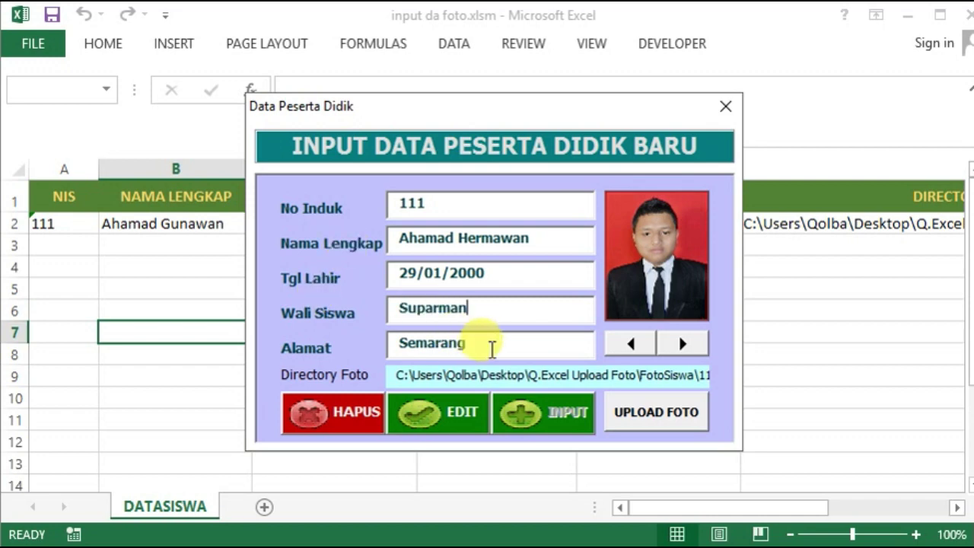
Retype the address and submit the changes with the EDIT button
{"action": "key", "text": "Tab"}
{"action": "type", "text": "S"}
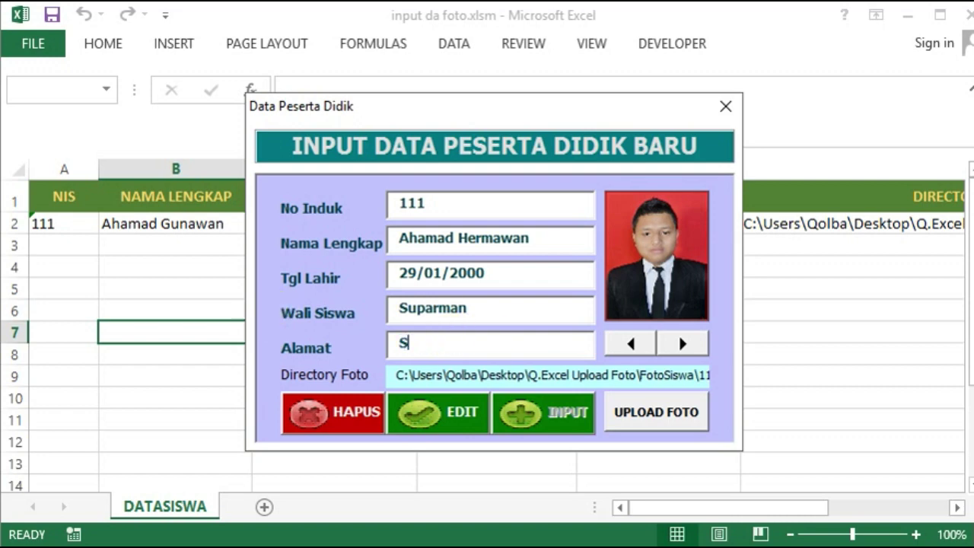
{"action": "type", "text": "emara"}
{"action": "key", "text": "BackSpace"}
{"action": "key", "text": "BackSpace"}
{"action": "key", "text": "BackSpace"}
{"action": "key", "text": "BackSpace"}
{"action": "key", "text": "BackSpace"}
{"action": "type", "text": "uraba"}
{"action": "type", "text": "ya"}
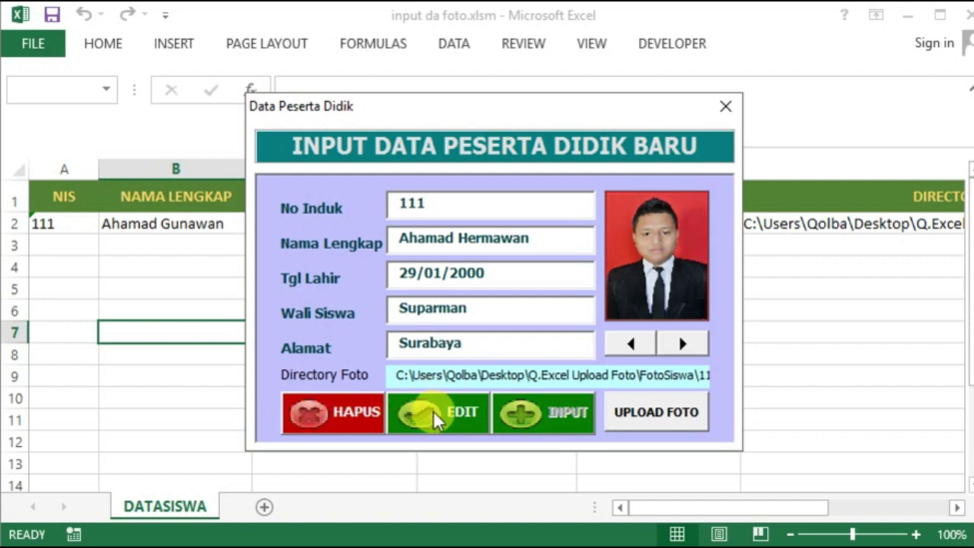
{"action": "left_click", "coordinate": [433, 410]}
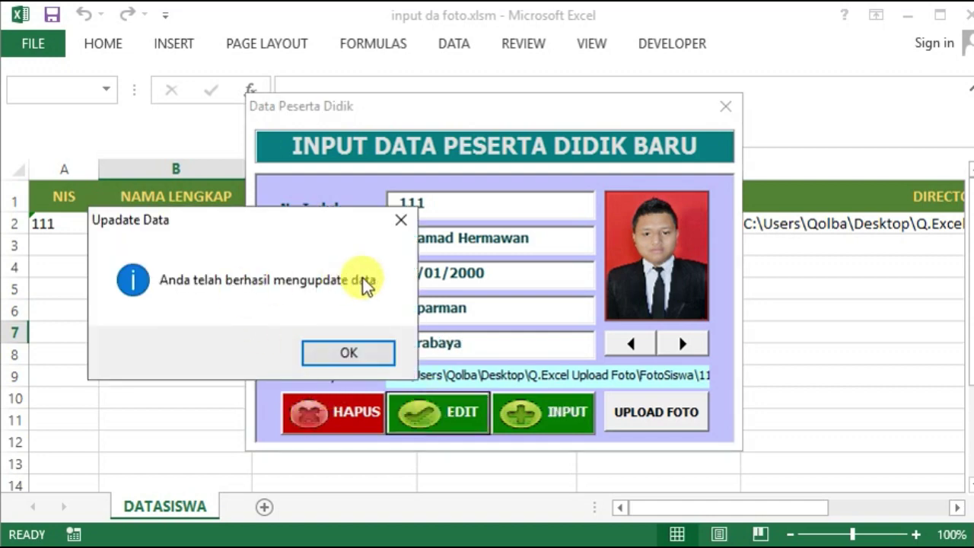
Dismiss the update message, reload record 111 and delete it with HAPUS
{"action": "left_click", "coordinate": [366, 353]}
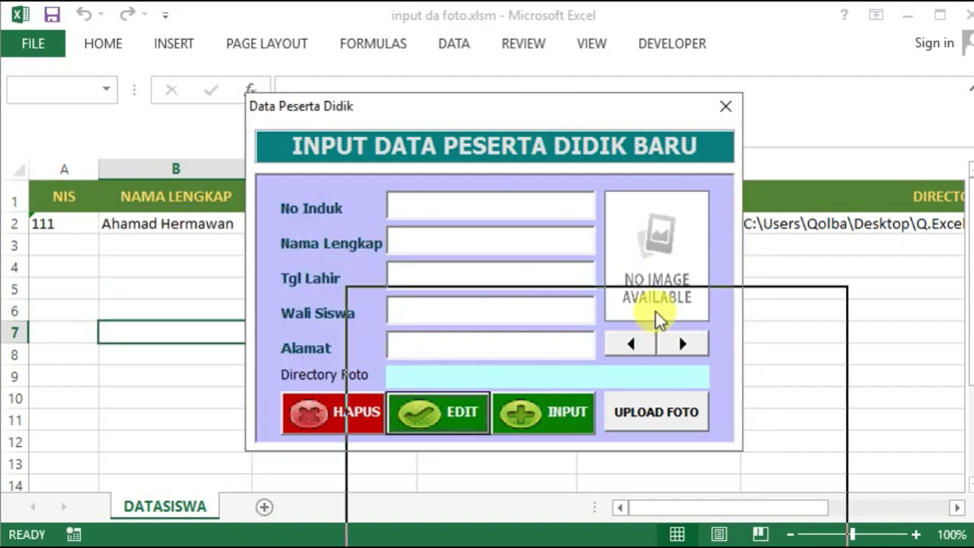
{"action": "mouse_move", "coordinate": [656, 312]}
{"action": "left_mouse_down"}
{"action": "mouse_move", "coordinate": [658, 320]}
{"action": "mouse_move", "coordinate": [474, 46]}
{"action": "left_mouse_up"}
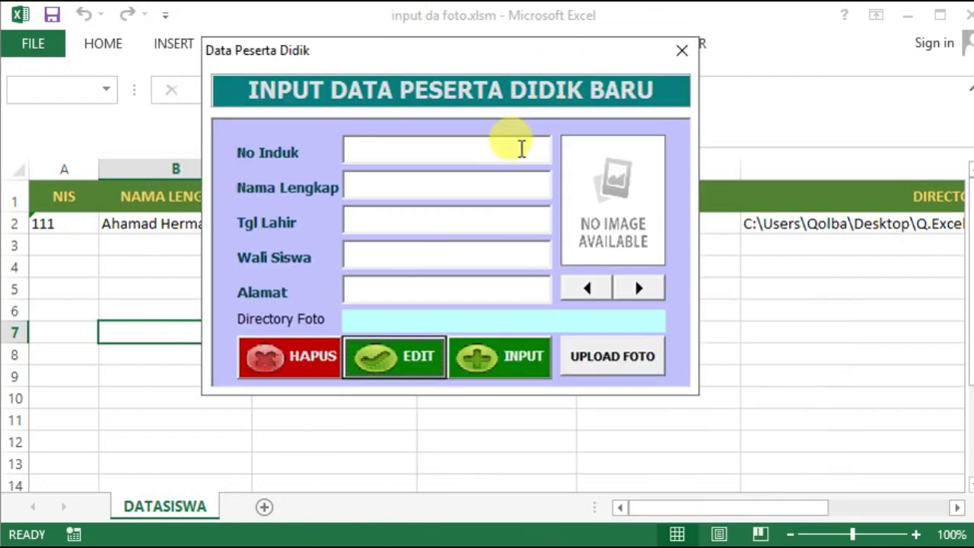
{"action": "left_click", "coordinate": [404, 148]}
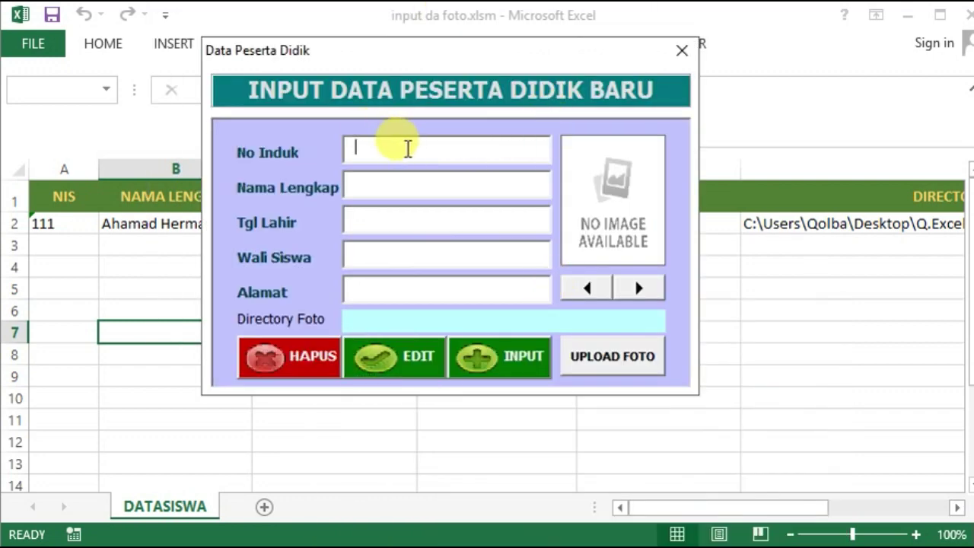
{"action": "type", "text": "111"}
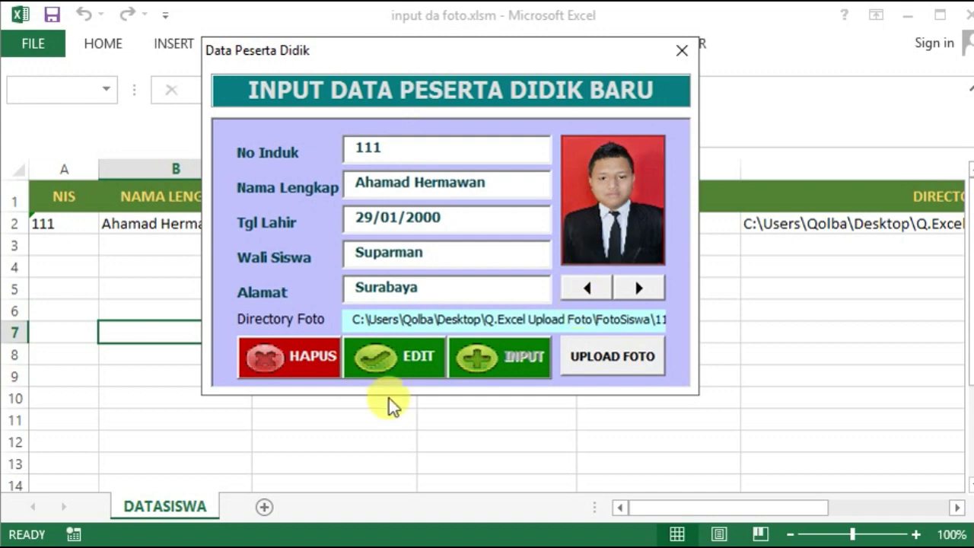
{"action": "left_click", "coordinate": [312, 357]}
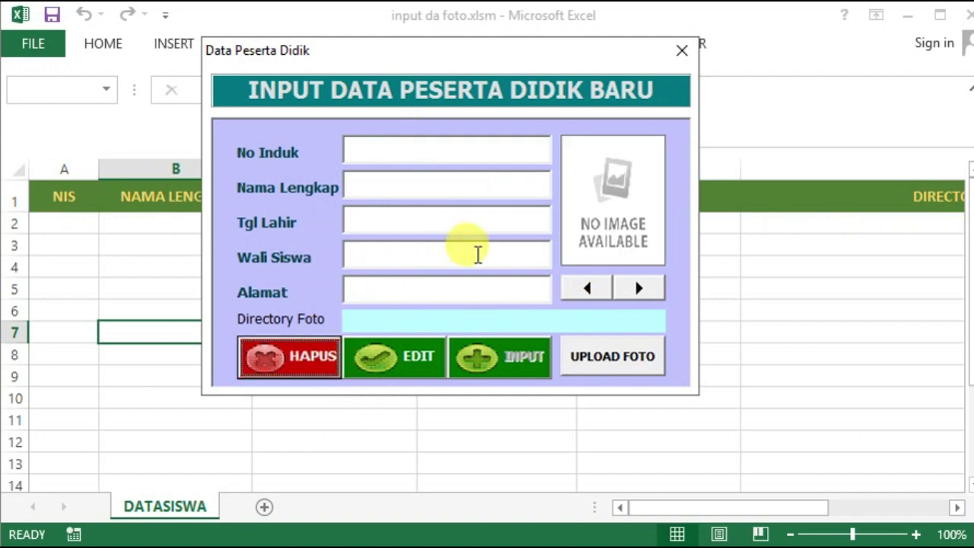
{"action": "mouse_move", "coordinate": [472, 65]}
{"action": "left_mouse_down"}
{"action": "mouse_move", "coordinate": [448, 157]}
{"action": "mouse_move", "coordinate": [466, 115]}
{"action": "left_mouse_up"}
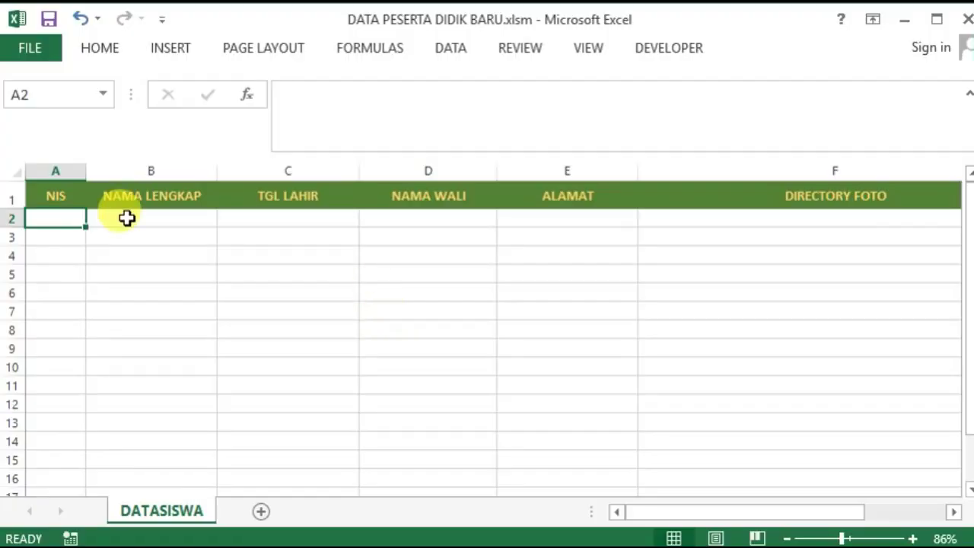
Select the DATASISWA header cells, then switch to the DEVELOPER ribbon
{"action": "left_click_drag", "start_coordinate": [70, 191], "coordinate": [92, 195]}
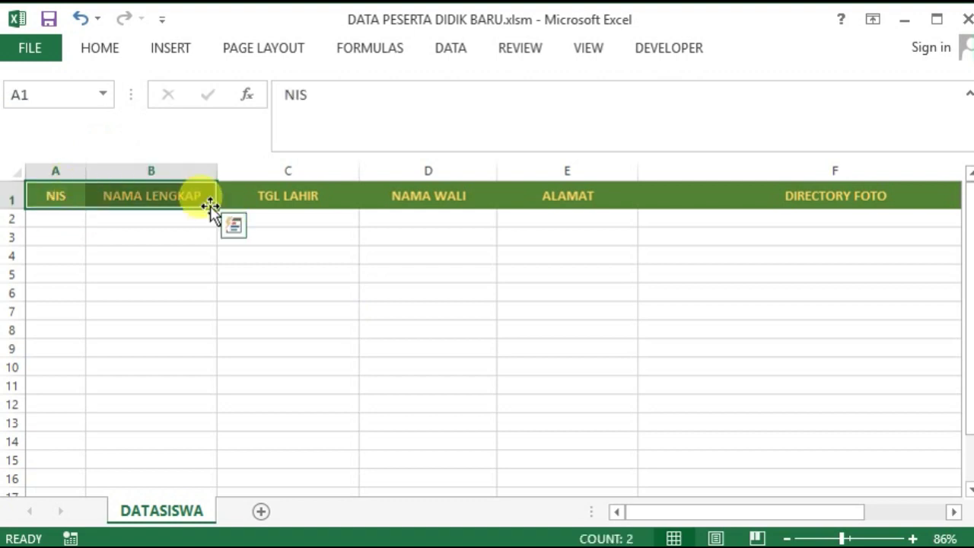
{"action": "left_click", "coordinate": [252, 198]}
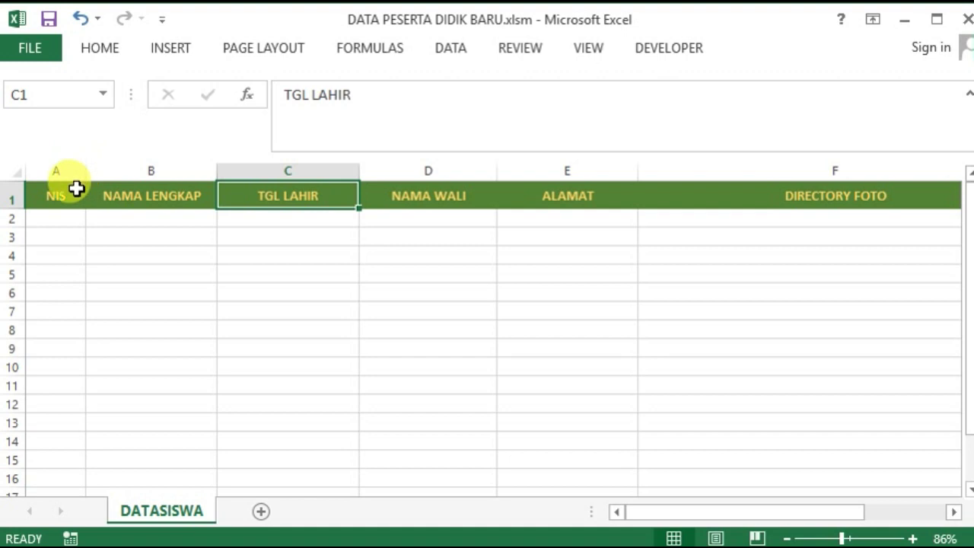
{"action": "left_click_drag", "start_coordinate": [76, 190], "coordinate": [834, 198]}
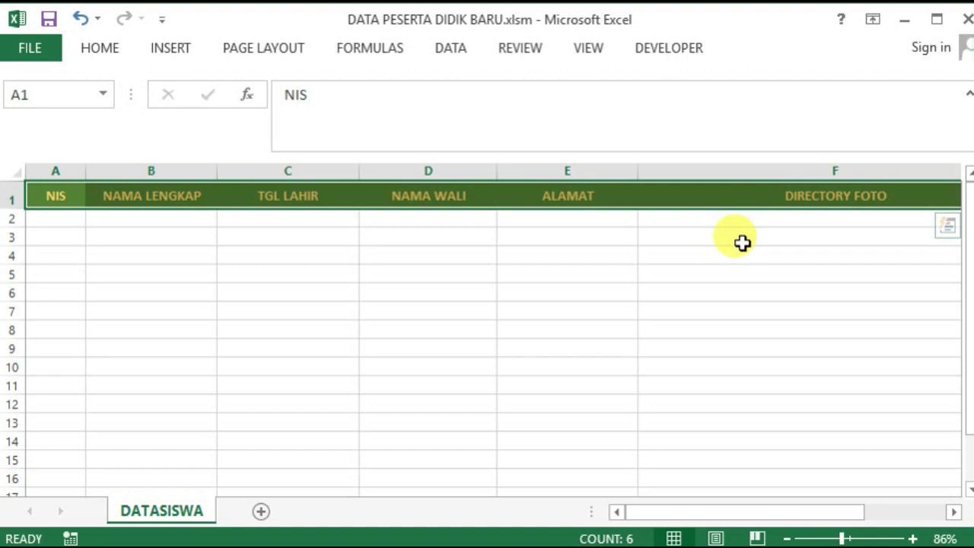
{"action": "left_click", "coordinate": [348, 365]}
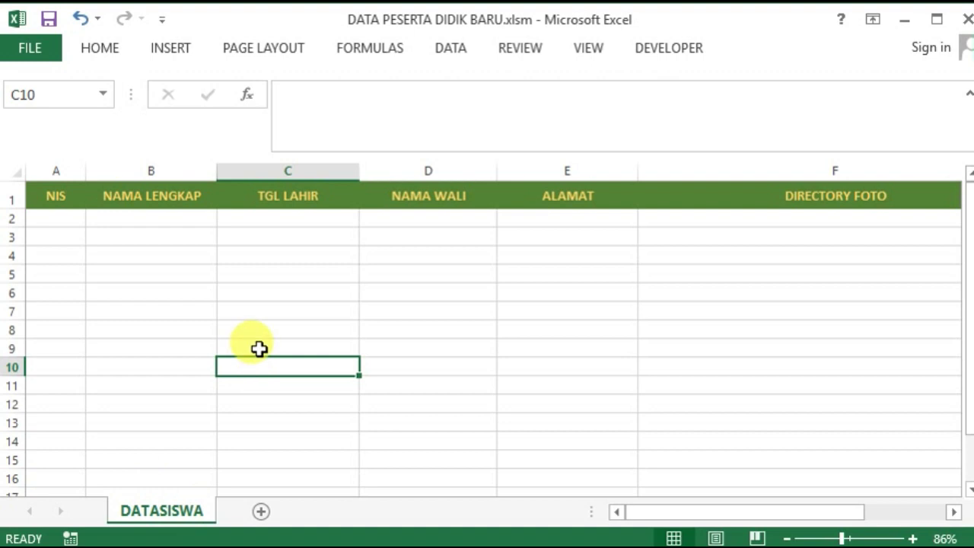
{"action": "left_click", "coordinate": [264, 315]}
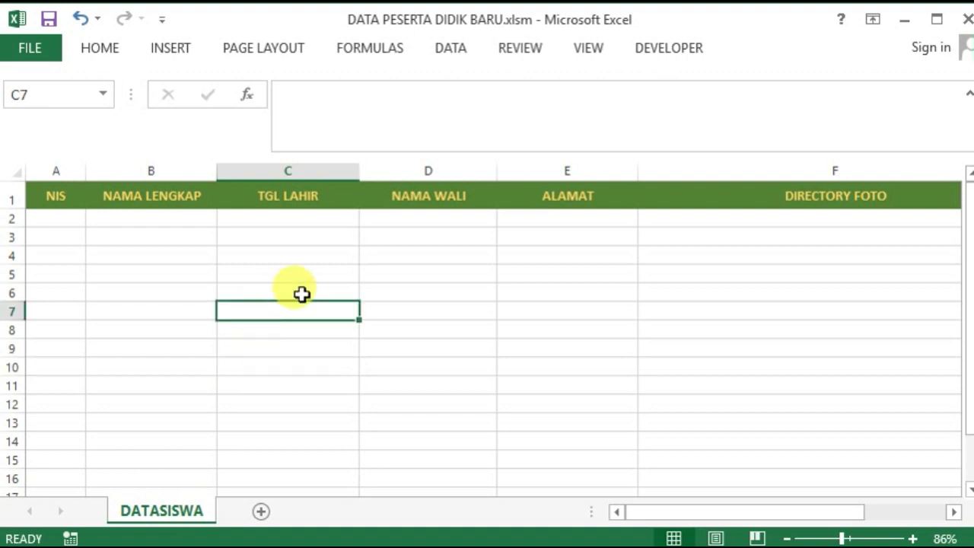
{"action": "left_click", "coordinate": [668, 51]}
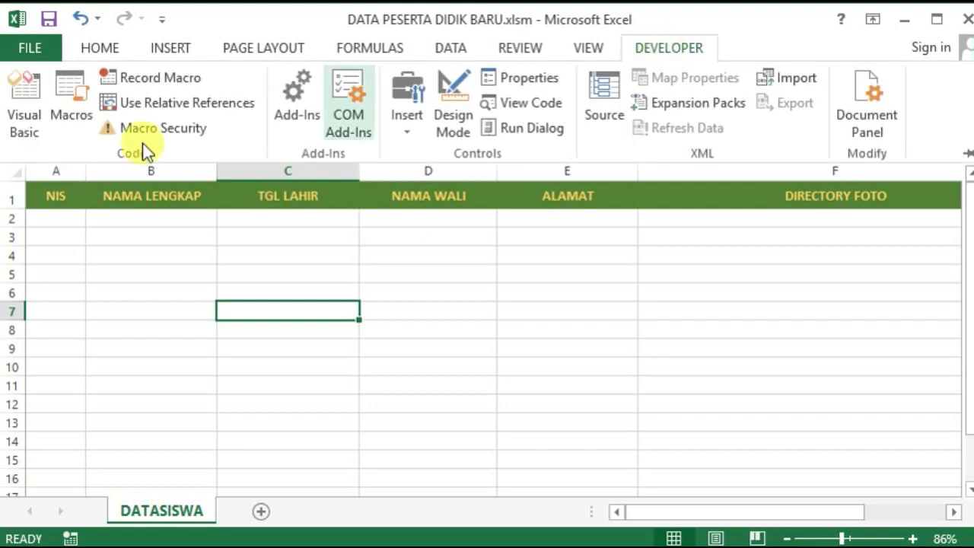
Open the Visual Basic editor and select the title label on UserForm1
{"action": "left_click", "coordinate": [26, 127]}
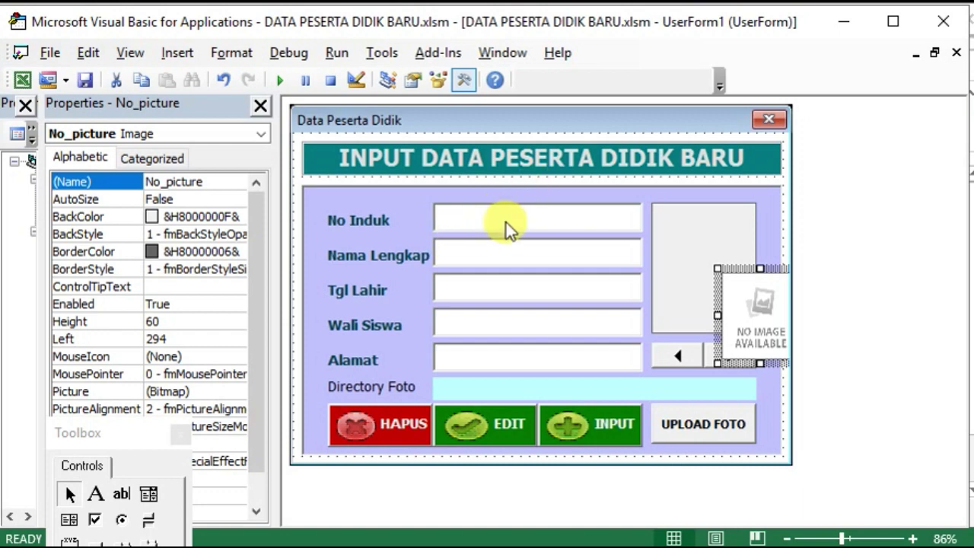
{"action": "left_click", "coordinate": [519, 160]}
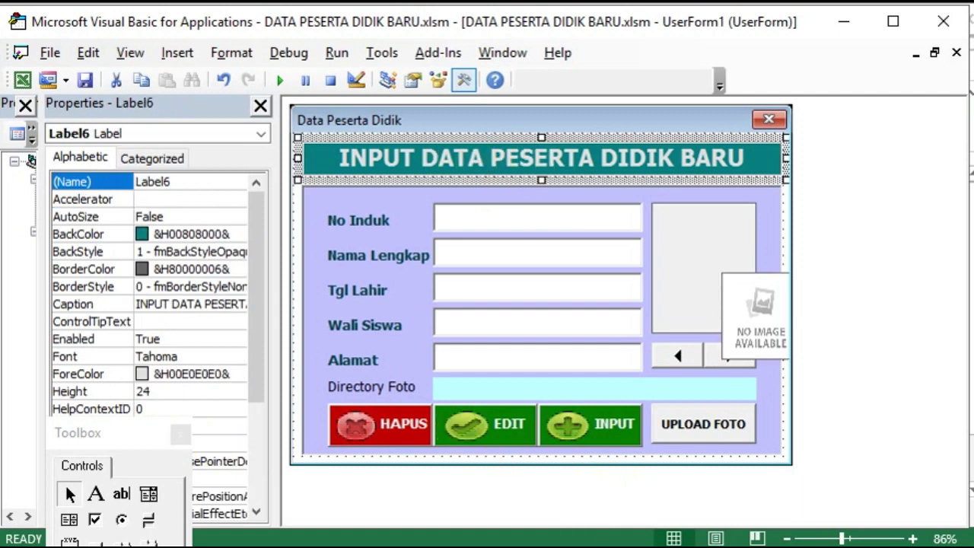
{"action": "key", "text": "alt+Tab"}
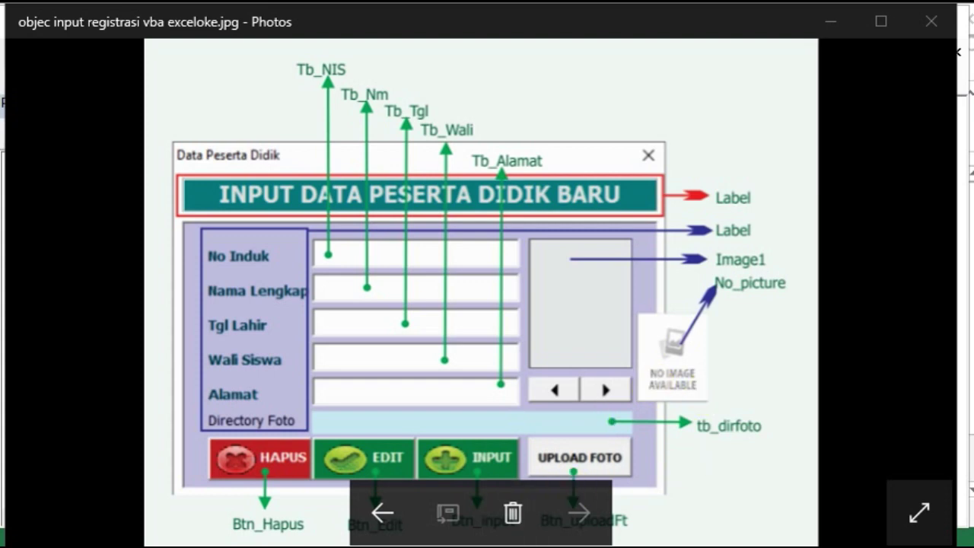
{"action": "key", "text": "alt+F4"}
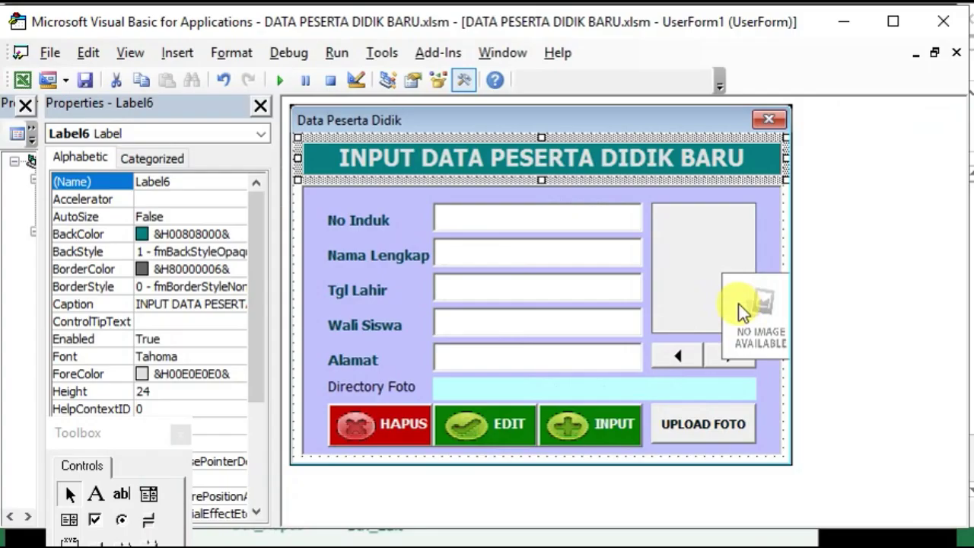
{"action": "left_click", "coordinate": [744, 311]}
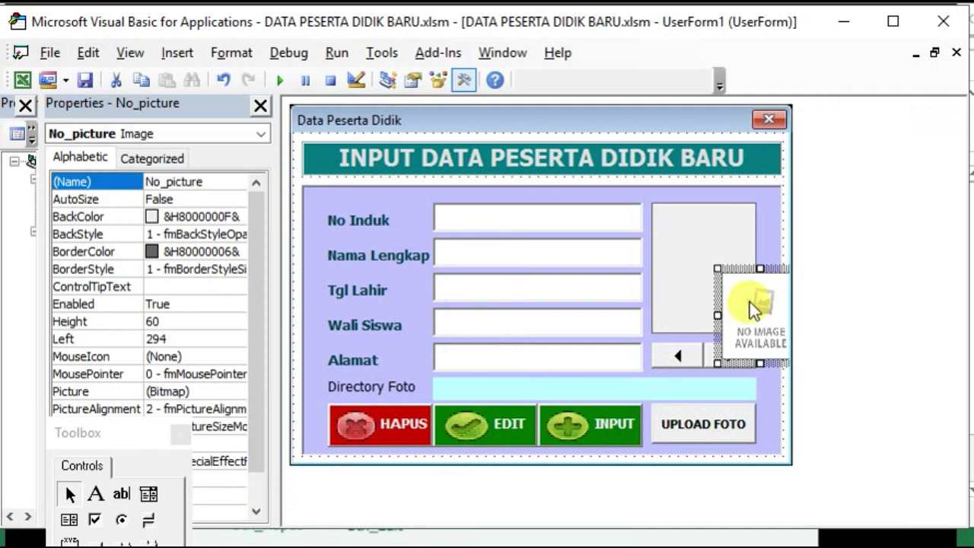
{"action": "left_click", "coordinate": [190, 392]}
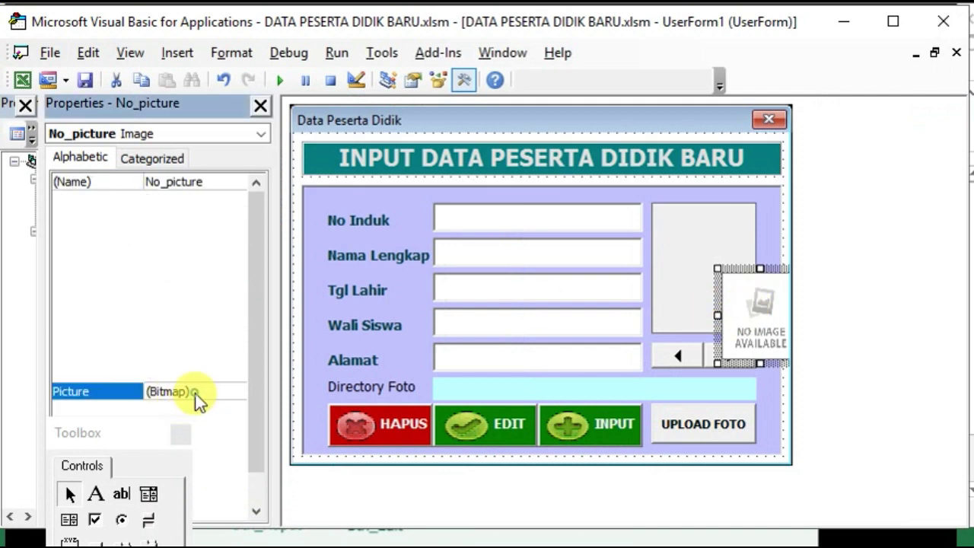
{"action": "left_click", "coordinate": [236, 390]}
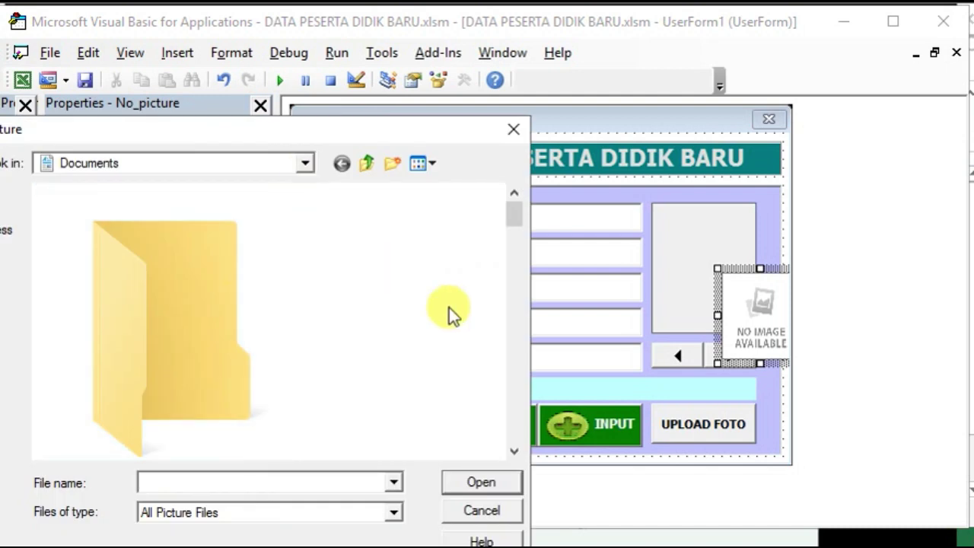
{"action": "left_click", "coordinate": [433, 162]}
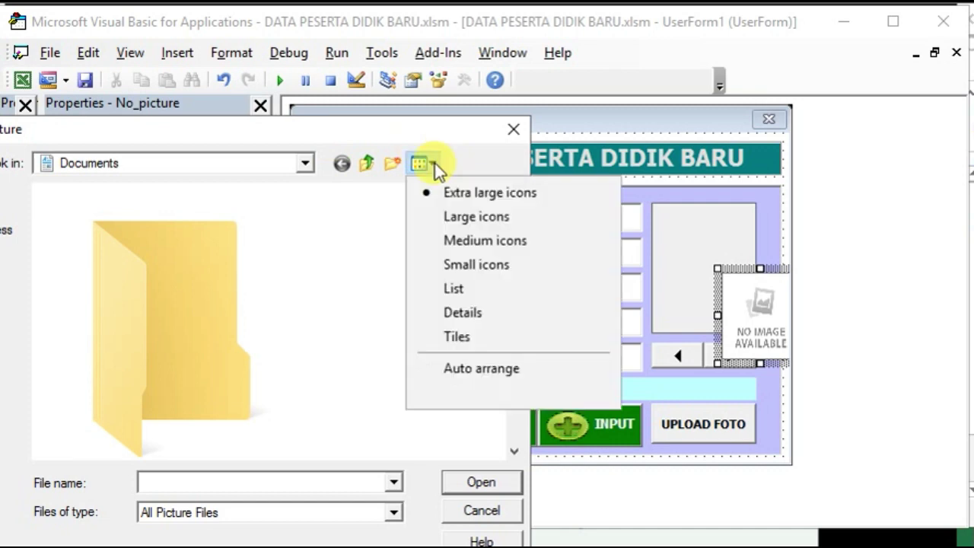
{"action": "left_click", "coordinate": [480, 243]}
{"action": "left_click", "coordinate": [232, 350]}
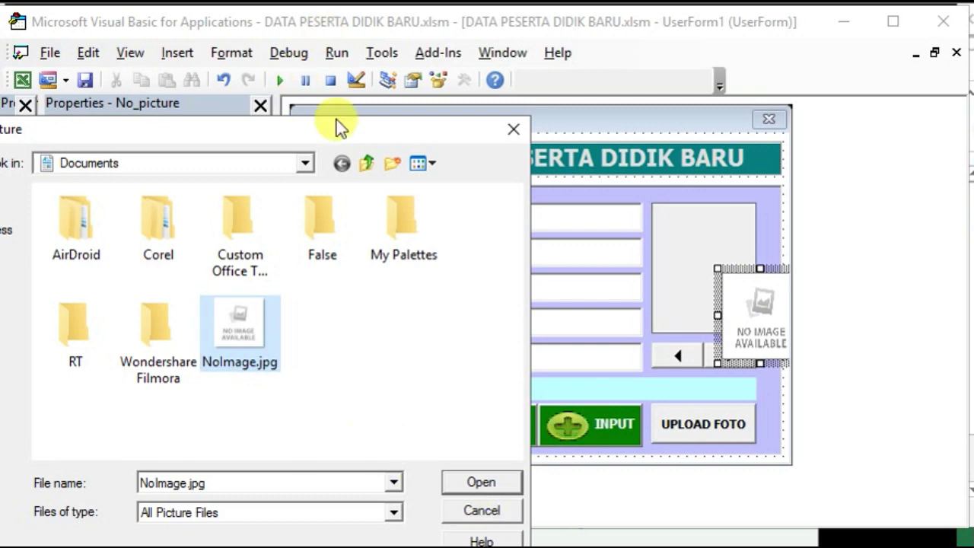
{"action": "left_click_drag", "start_coordinate": [337, 122], "coordinate": [464, 59]}
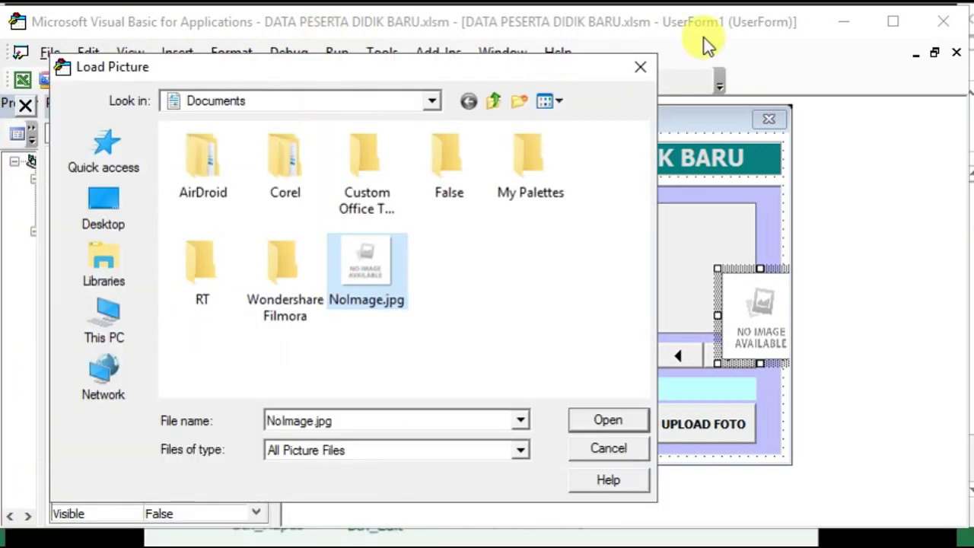
{"action": "left_click", "coordinate": [640, 67]}
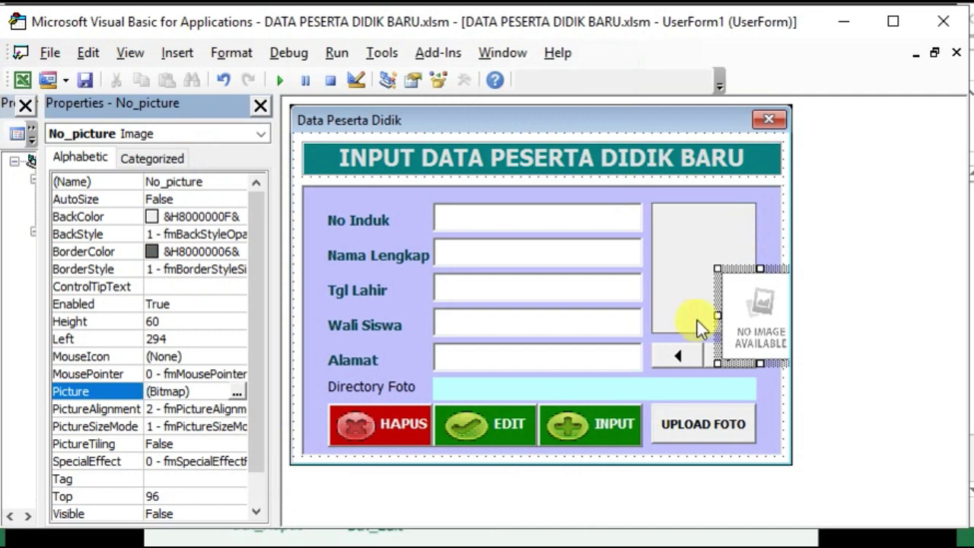
{"action": "left_click", "coordinate": [680, 218]}
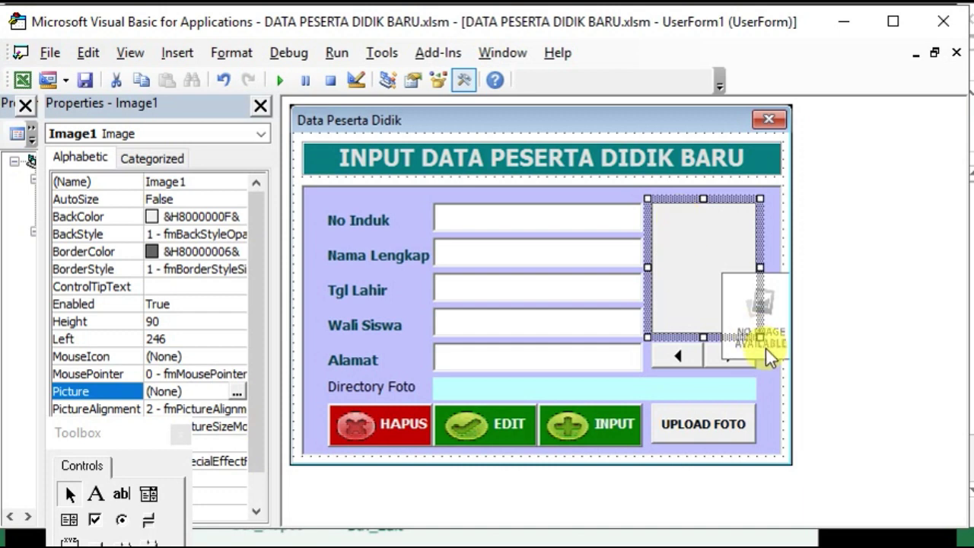
{"action": "left_click", "coordinate": [766, 347]}
{"action": "left_click", "coordinate": [704, 242]}
{"action": "left_click", "coordinate": [754, 304]}
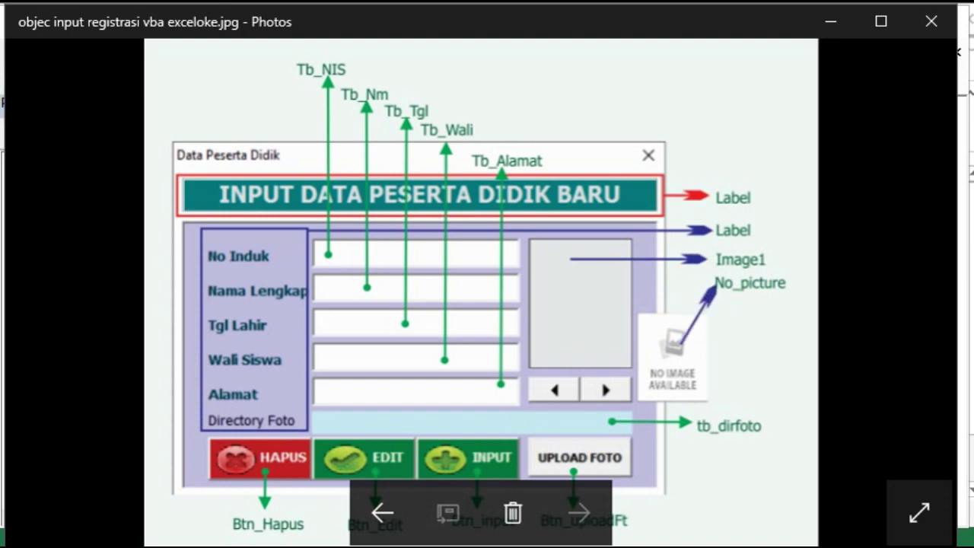
{"action": "key", "text": "alt+F4"}
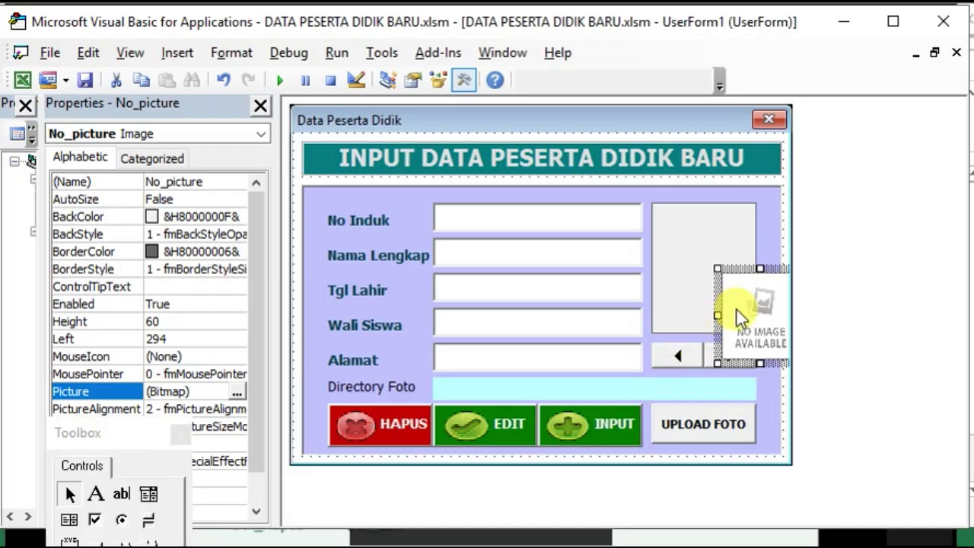
{"action": "left_click", "coordinate": [226, 183]}
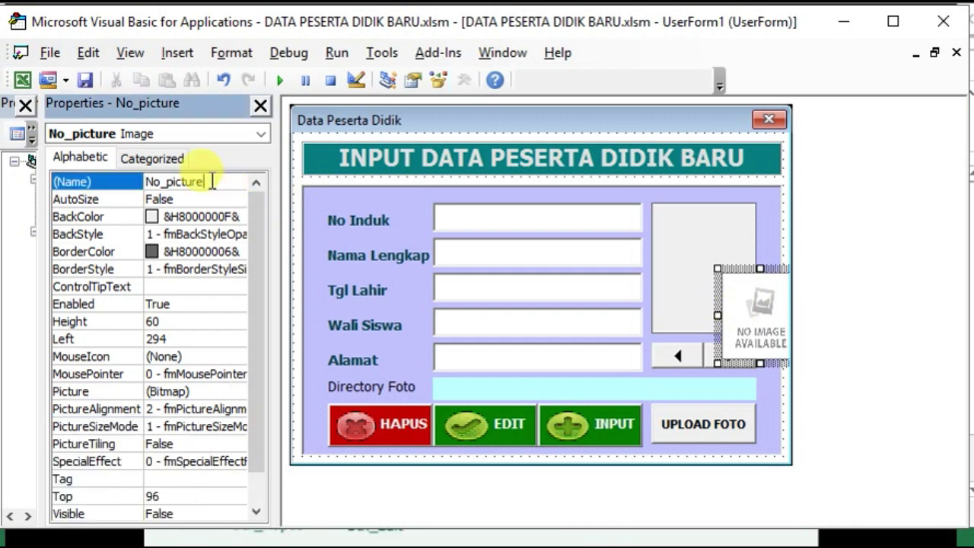
{"action": "left_click", "coordinate": [83, 181]}
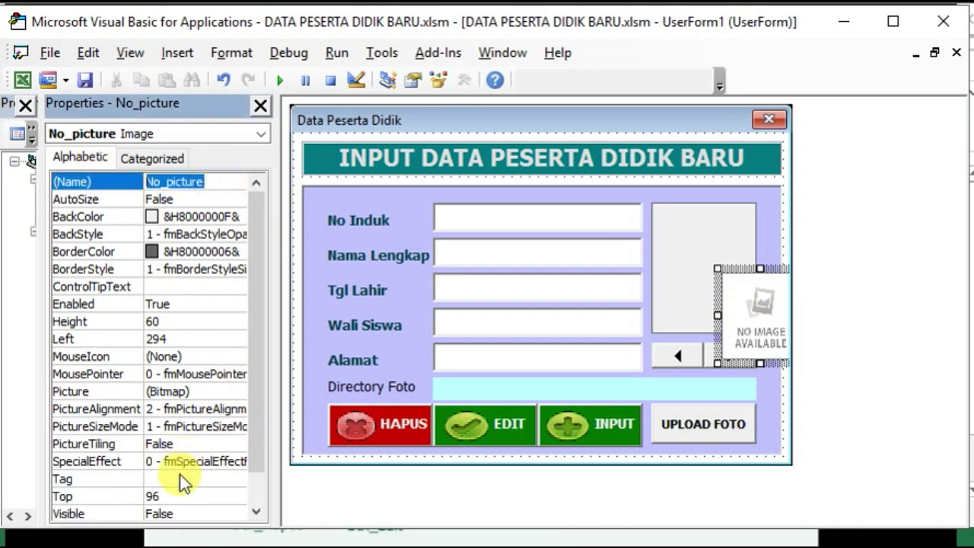
{"action": "left_click_drag", "start_coordinate": [247, 428], "coordinate": [254, 461]}
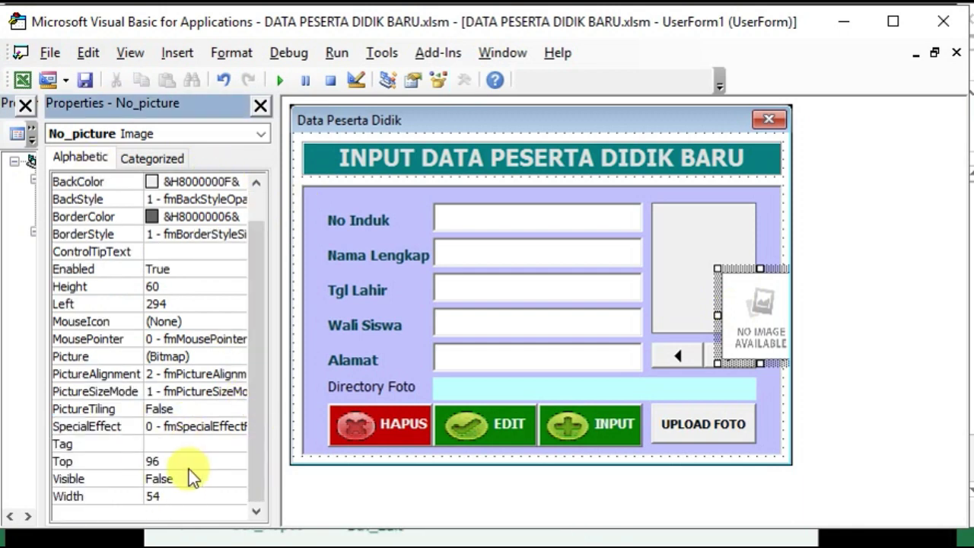
{"action": "left_click", "coordinate": [171, 479]}
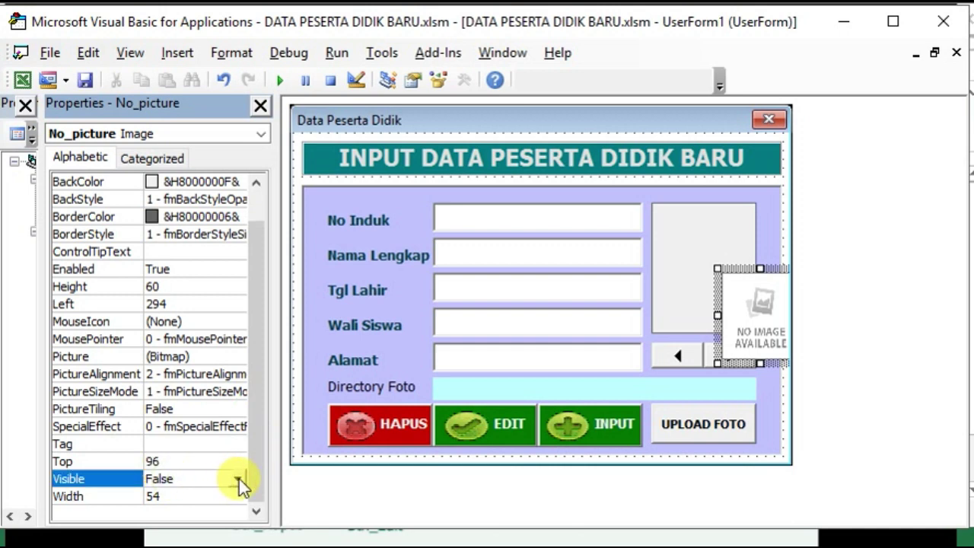
{"action": "left_click", "coordinate": [238, 478]}
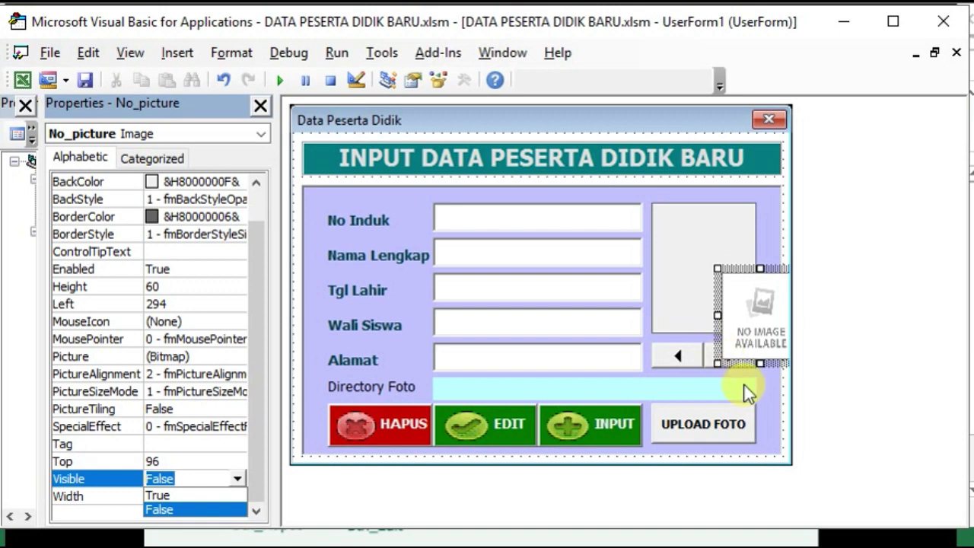
{"action": "left_click", "coordinate": [689, 246]}
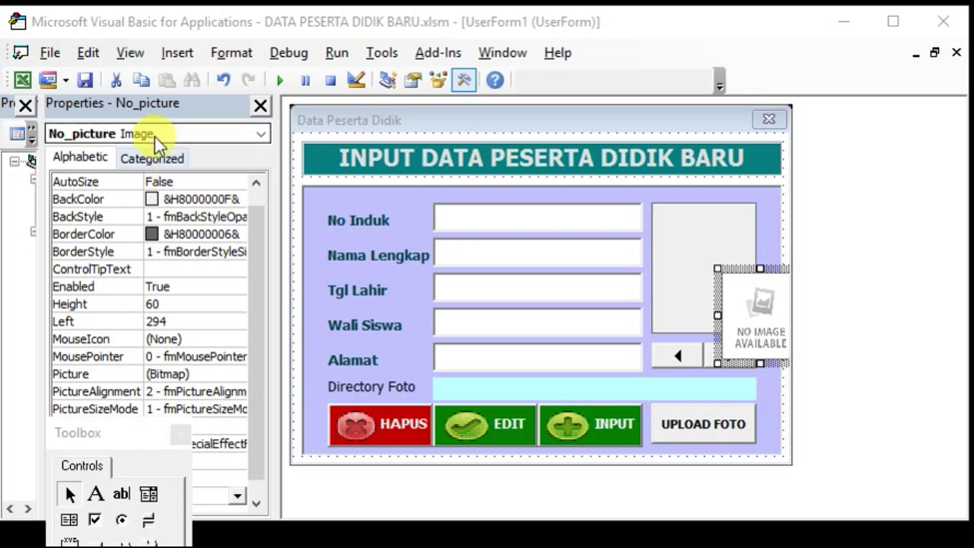
Run UserForm1, move the running form into view, then close it
{"action": "left_click", "coordinate": [284, 77]}
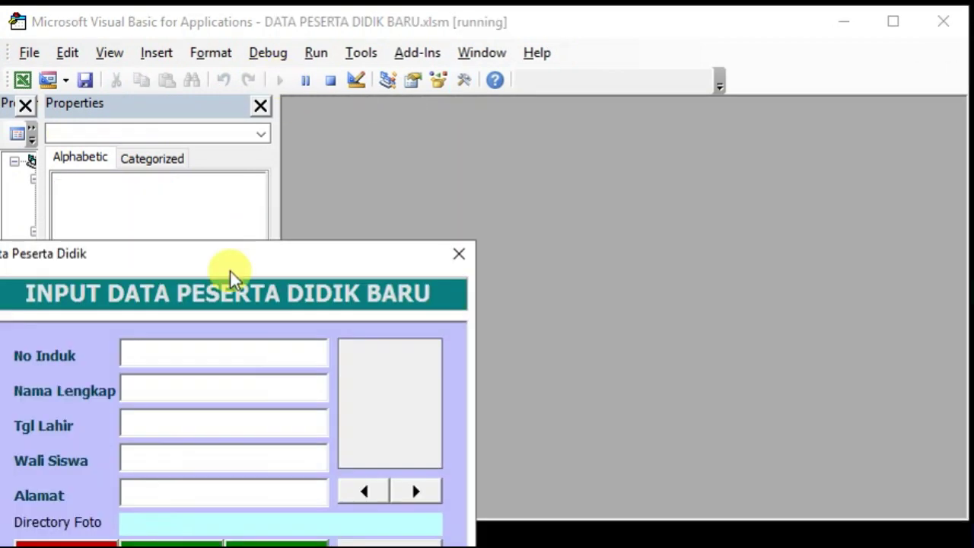
{"action": "left_click", "coordinate": [228, 274]}
{"action": "left_click", "coordinate": [282, 254]}
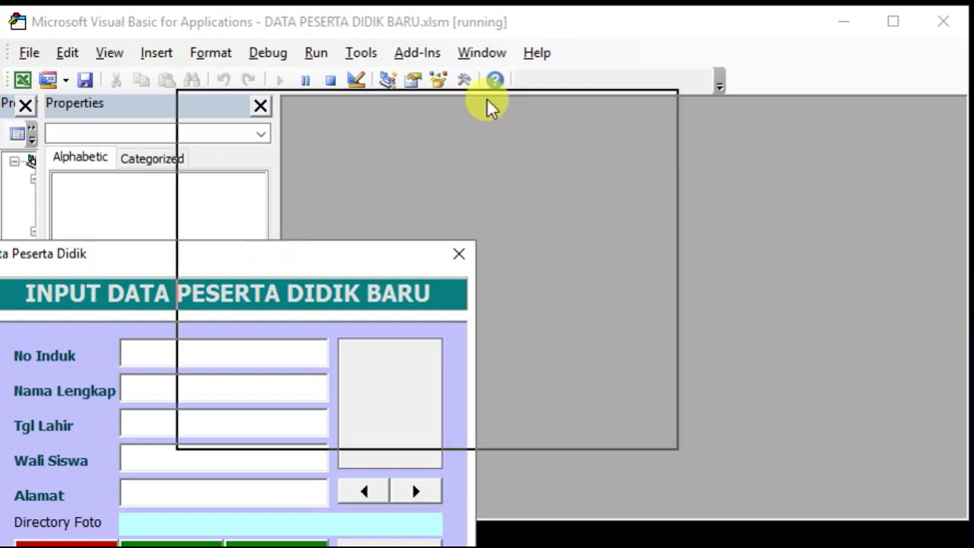
{"action": "left_click_drag", "start_coordinate": [282, 254], "coordinate": [502, 93]}
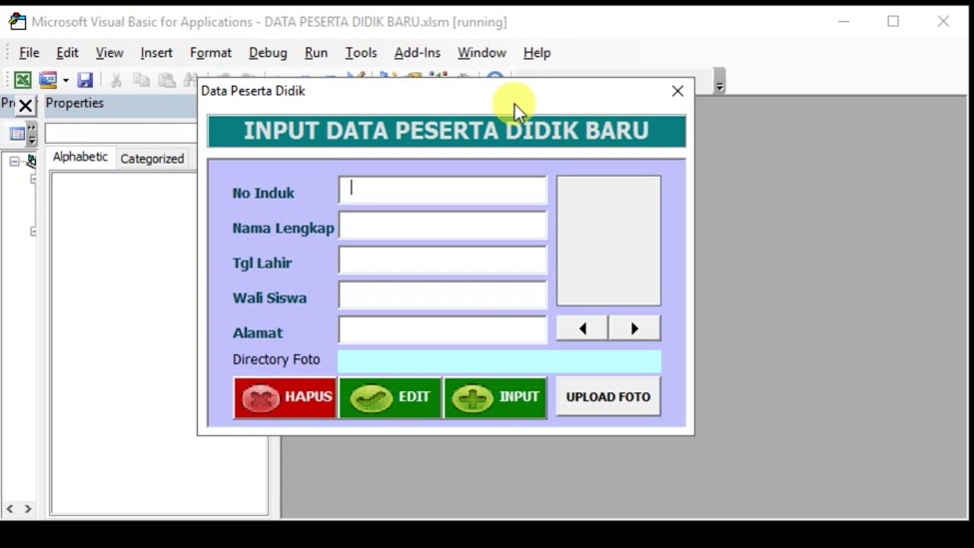
{"action": "left_click", "coordinate": [678, 94]}
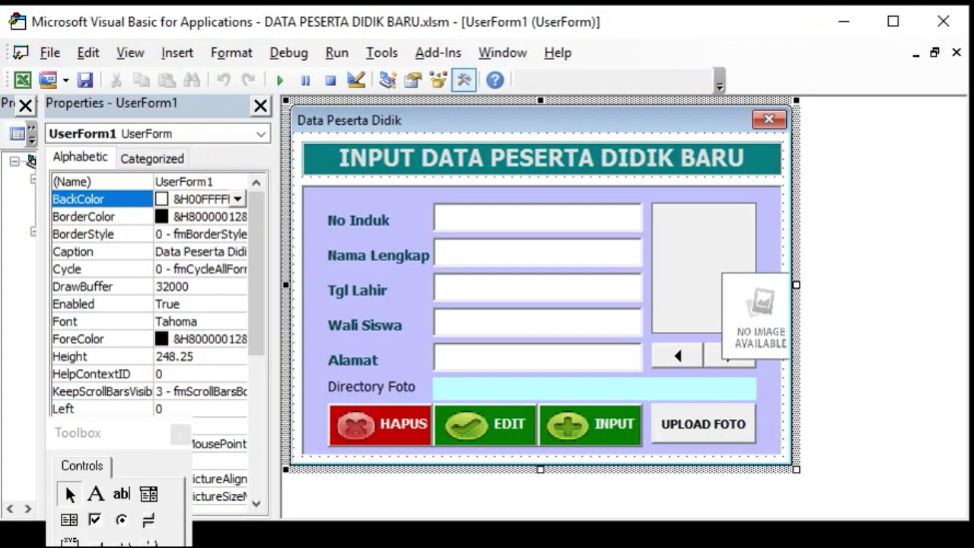
Return to Excel, select cell D8, then minimise Excel and the VBA editor
{"action": "left_click", "coordinate": [23, 79]}
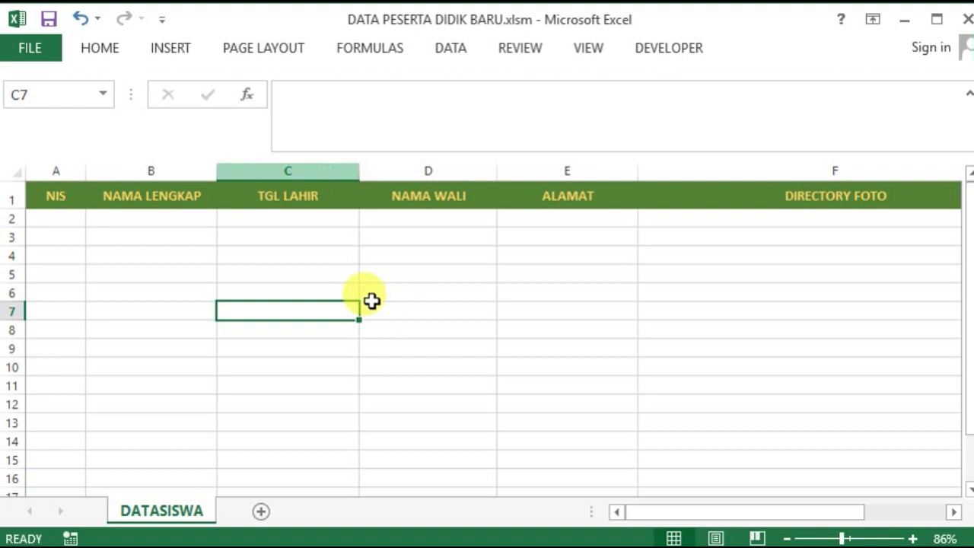
{"action": "left_click", "coordinate": [416, 321]}
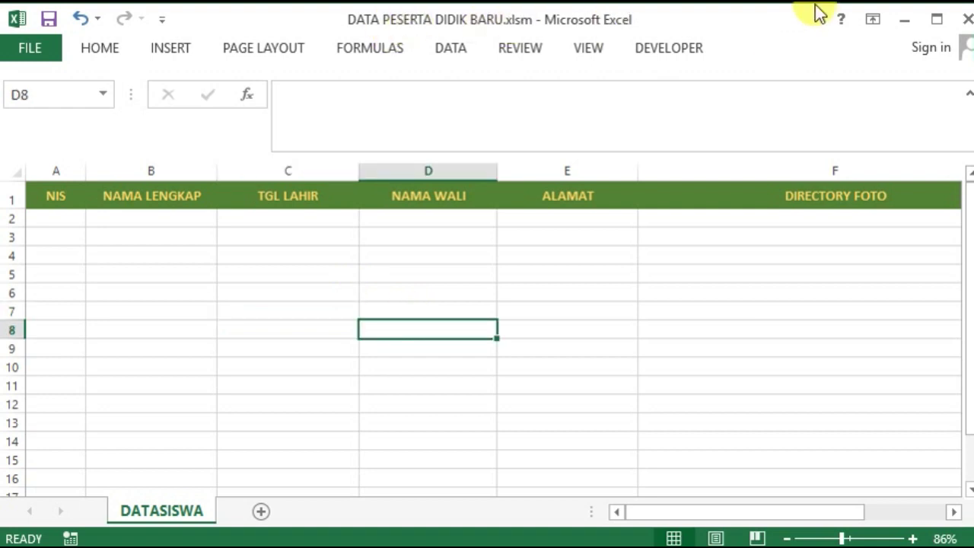
{"action": "left_click", "coordinate": [906, 22]}
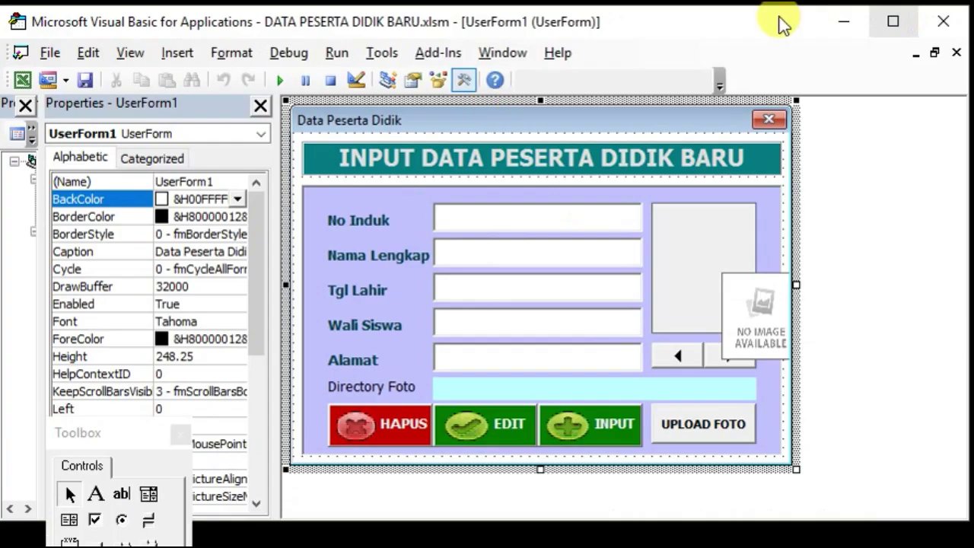
{"action": "left_click", "coordinate": [828, 20]}
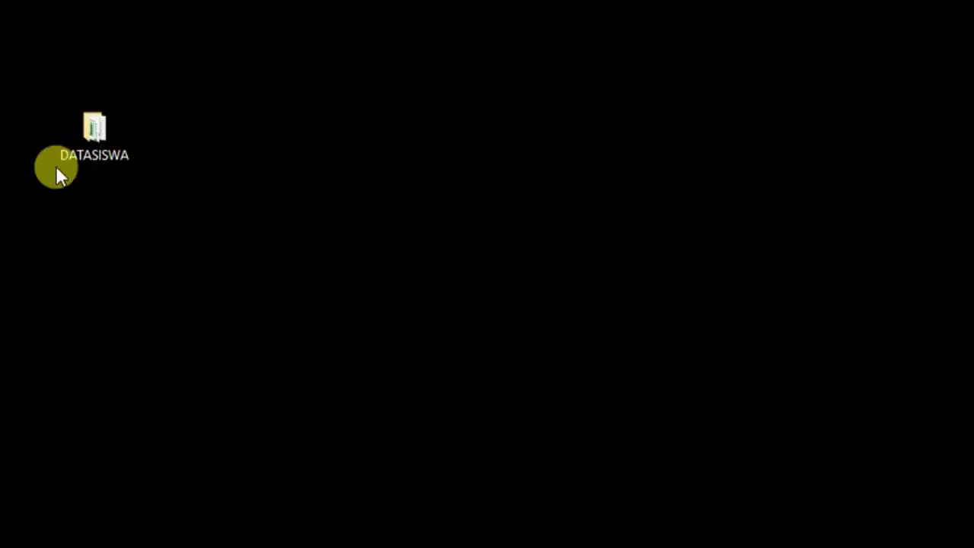
Open the DATASISWA folder and select its .xlsm, .jpg and .rtf files in turn
{"action": "double_click", "coordinate": [101, 132]}
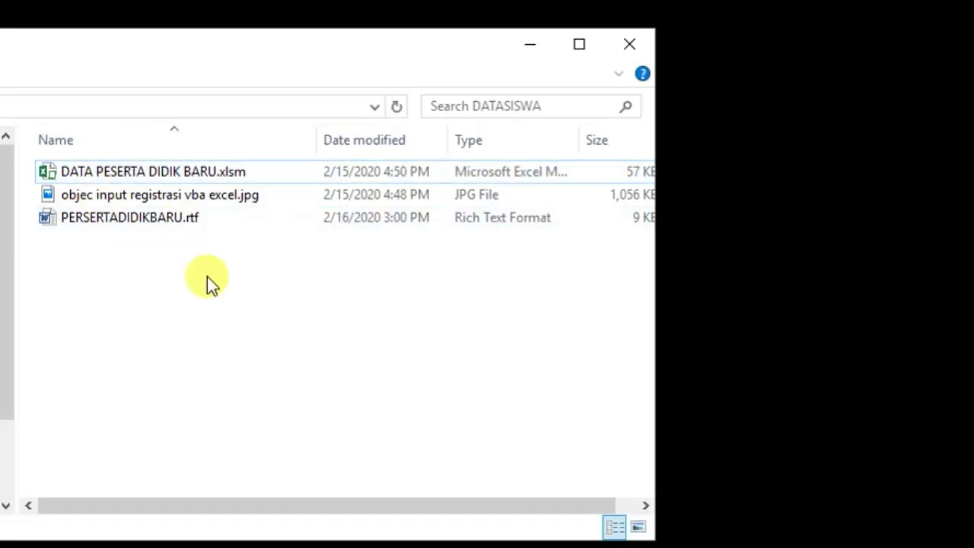
{"action": "left_click", "coordinate": [164, 173]}
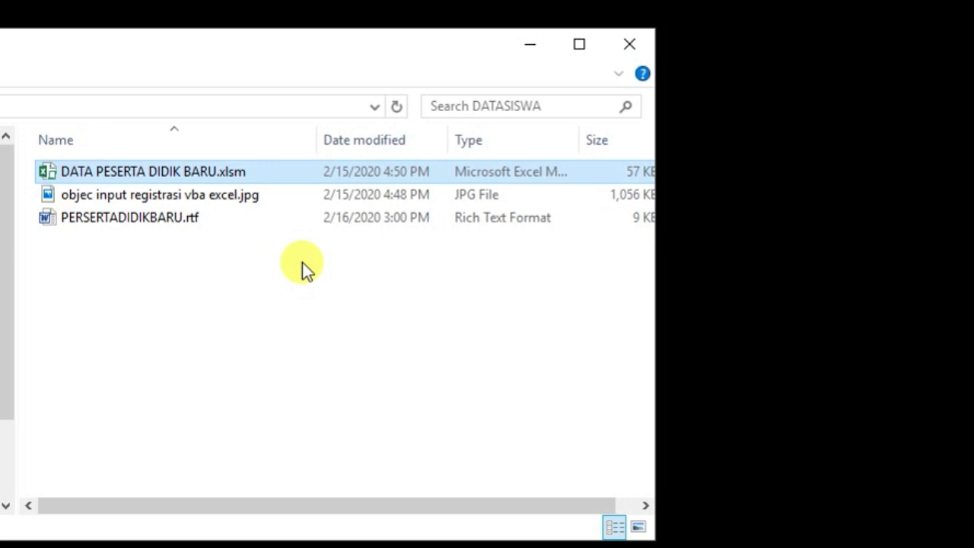
{"action": "left_click", "coordinate": [108, 196]}
{"action": "left_click", "coordinate": [108, 218]}
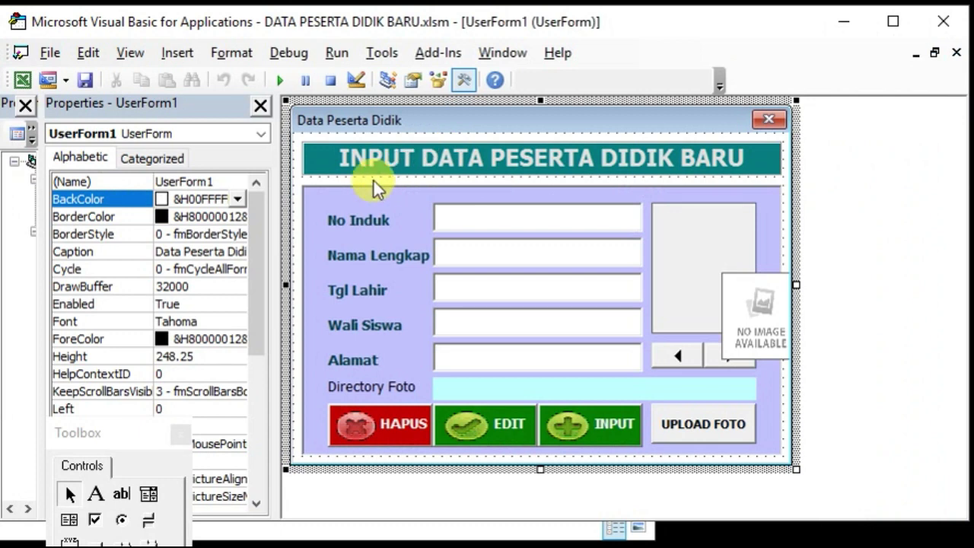
Open the code module behind UserForm1
{"action": "double_click", "coordinate": [373, 179]}
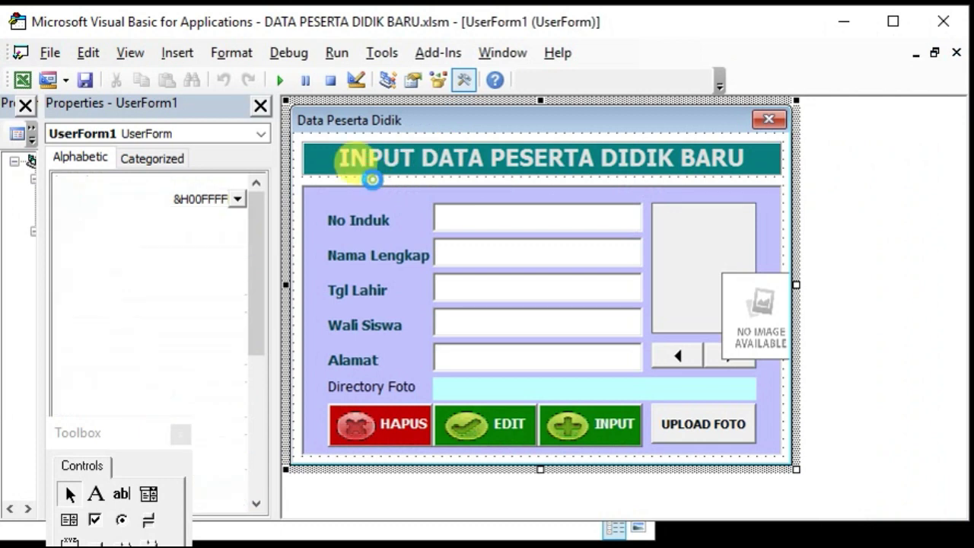
{"action": "left_click", "coordinate": [416, 222]}
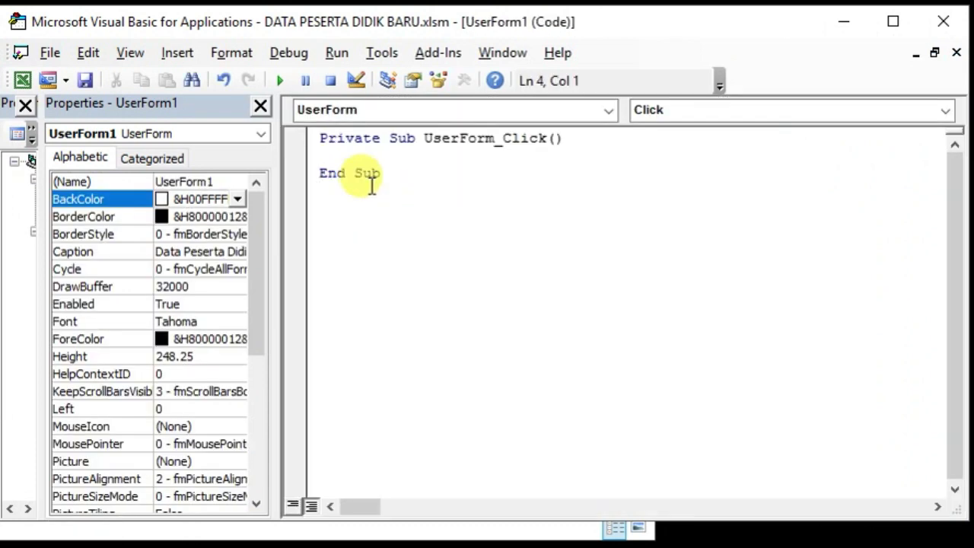
{"action": "left_click", "coordinate": [381, 153]}
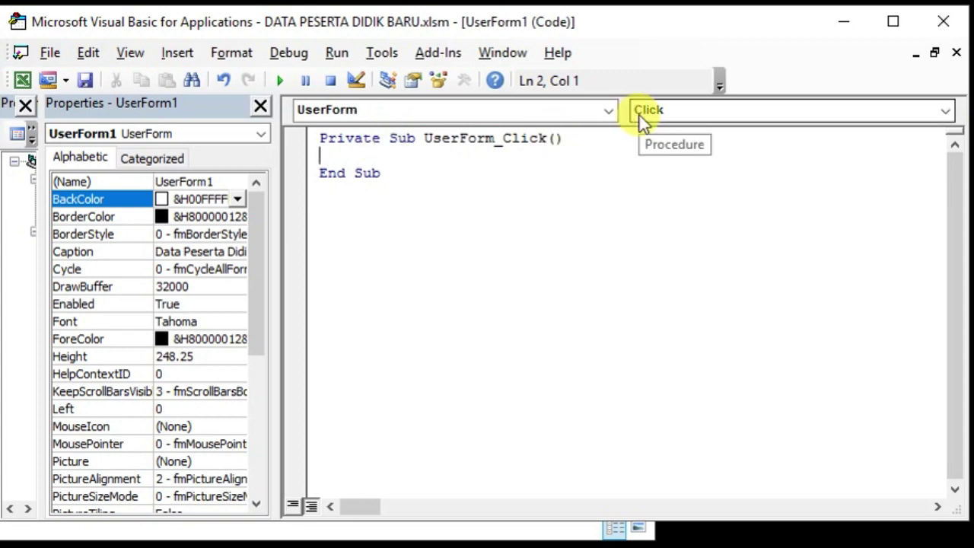
Add an empty UserForm_Activate procedure and select the unneeded UserForm_Click procedure
{"action": "left_click", "coordinate": [673, 112]}
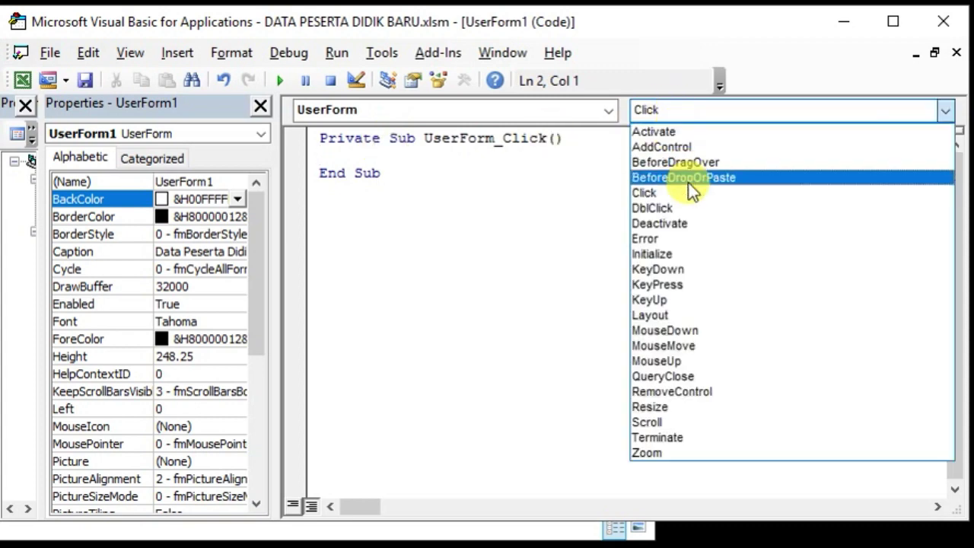
{"action": "left_click", "coordinate": [675, 137]}
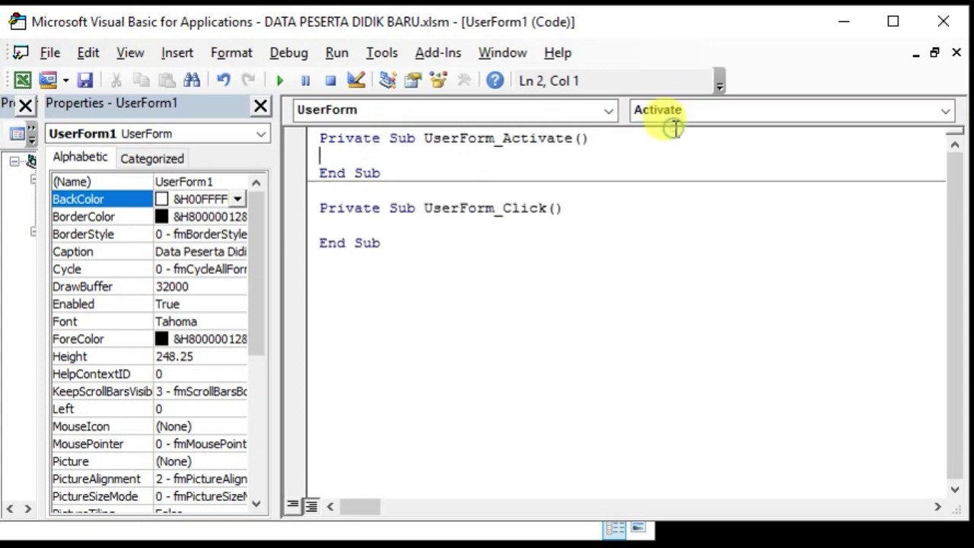
{"action": "left_click_drag", "start_coordinate": [409, 248], "coordinate": [296, 193]}
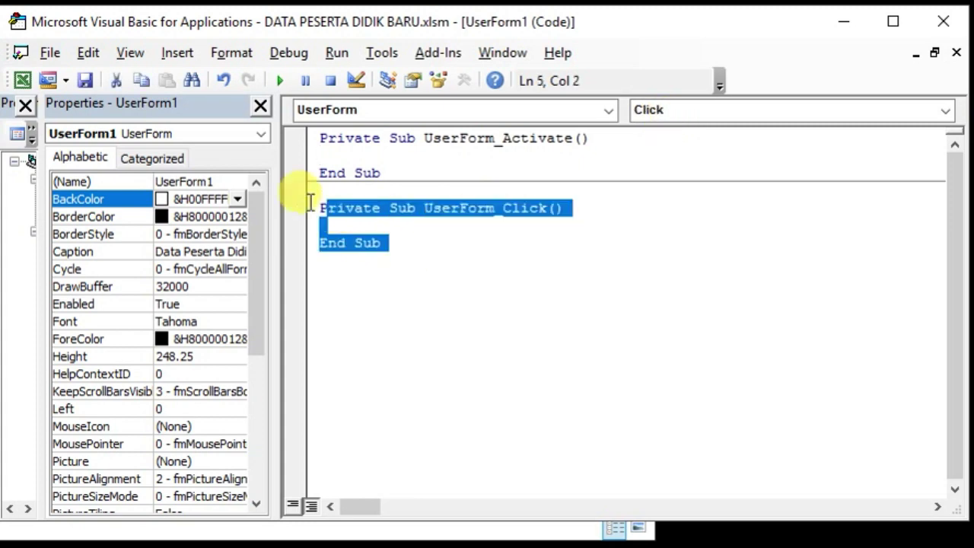
Delete the UserForm_Click procedure and start the Activate line with 'Mkdir thisworkbook.'
{"action": "key", "text": "Delete"}
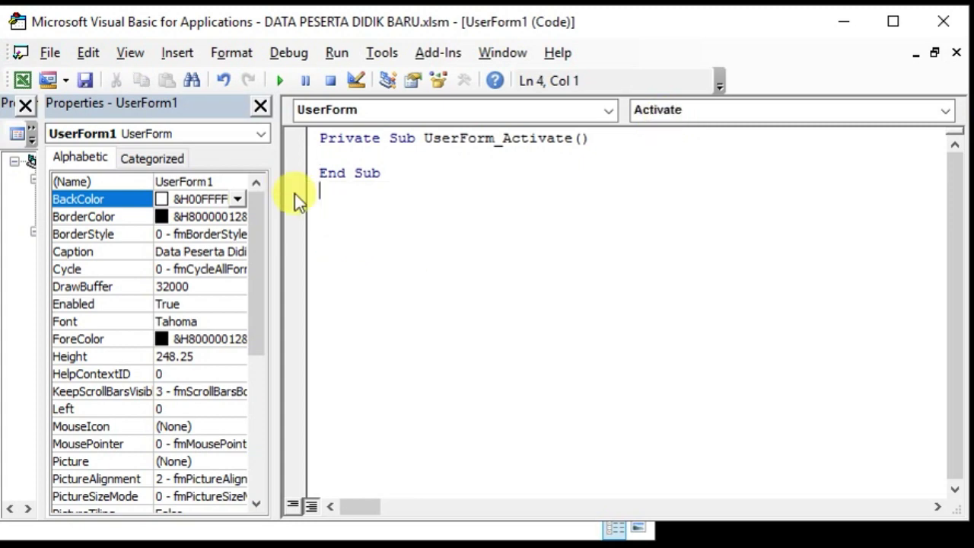
{"action": "left_click", "coordinate": [350, 152]}
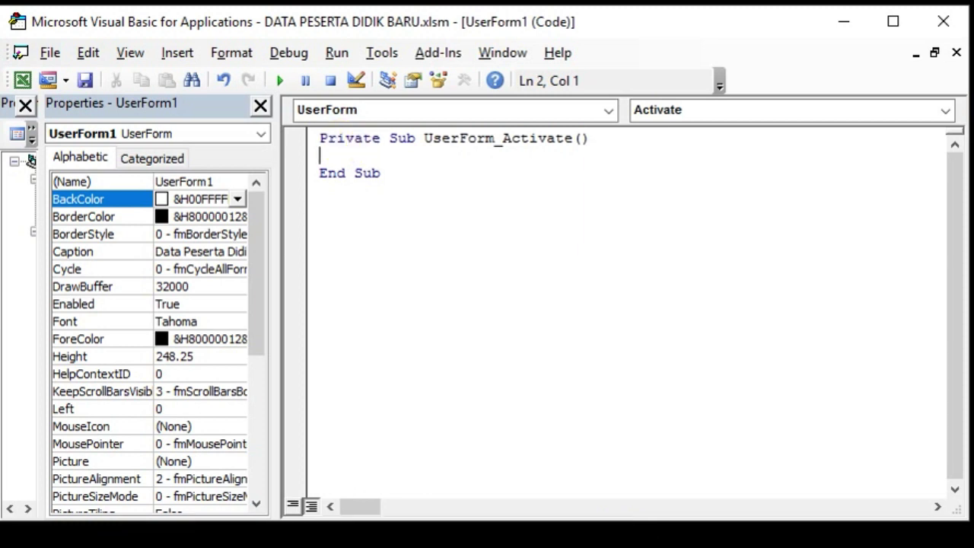
{"action": "type", "text": "Mk"}
{"action": "type", "text": "dir th"}
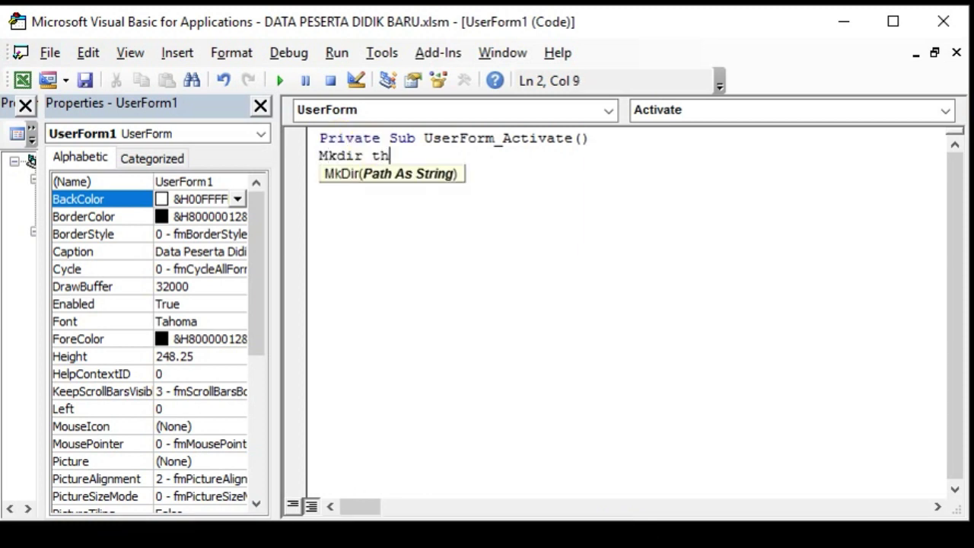
{"action": "type", "text": "is workbook"}
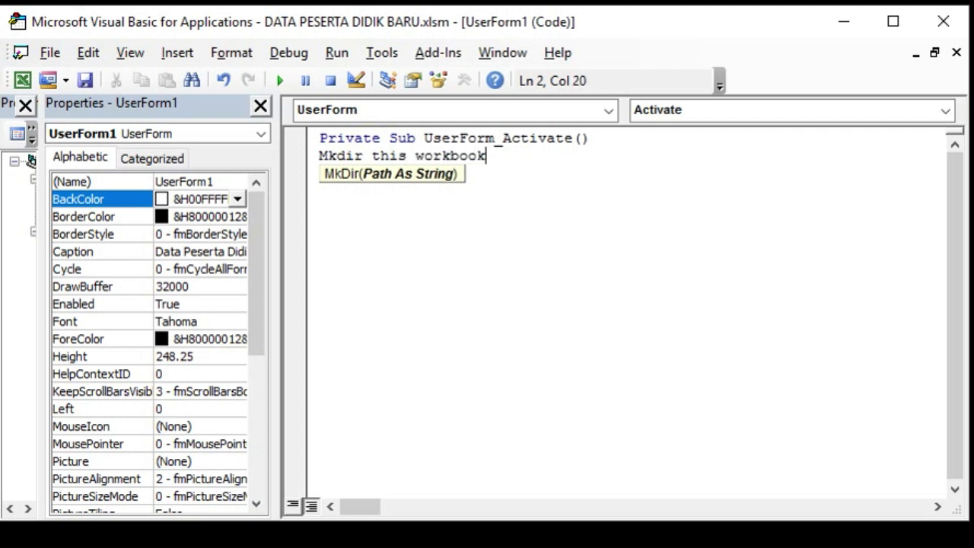
{"action": "type", "text": "."}
{"action": "key", "text": "Left"}
{"action": "key", "text": "ctrl+Left"}
{"action": "key", "text": "BackSpace"}
{"action": "key", "text": "End"}
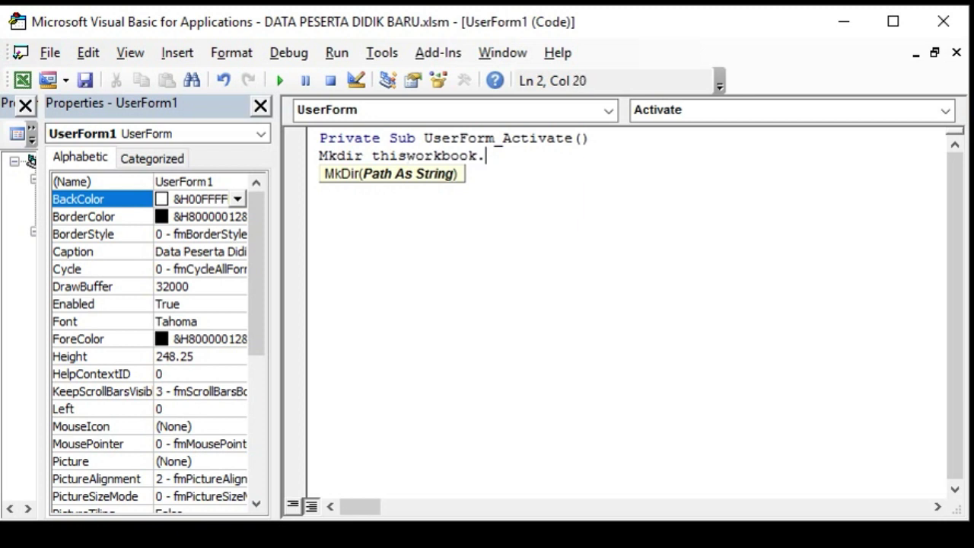
Extend the line to Mkdir thisworkbook.path&"\"&"FotoSiswa"
{"action": "type", "text": "path"}
{"action": "type", "text": "&"}
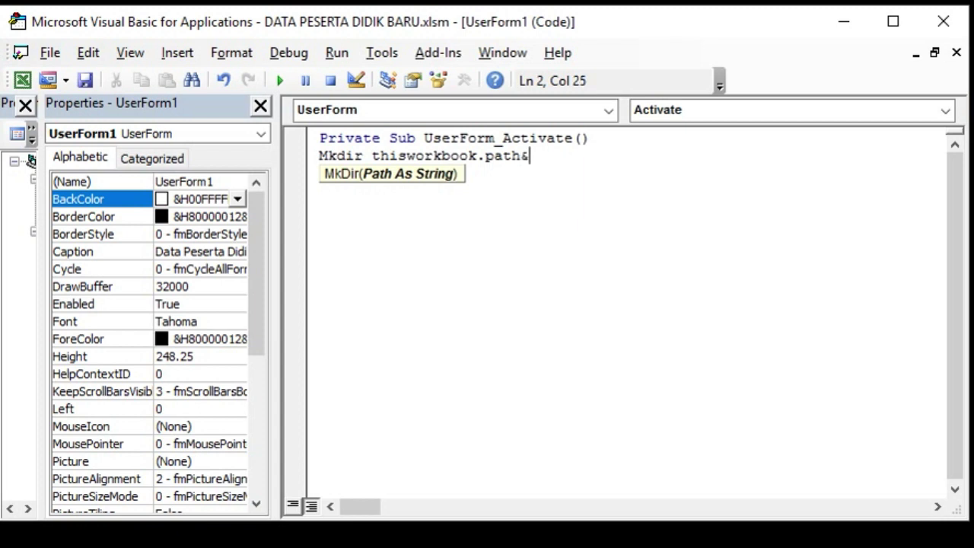
{"action": "type", "text": "\"\""}
{"action": "key", "text": "Left"}
{"action": "type", "text": "\\"}
{"action": "key", "text": "Right"}
{"action": "type", "text": "&"}
{"action": "type", "text": "\"\""}
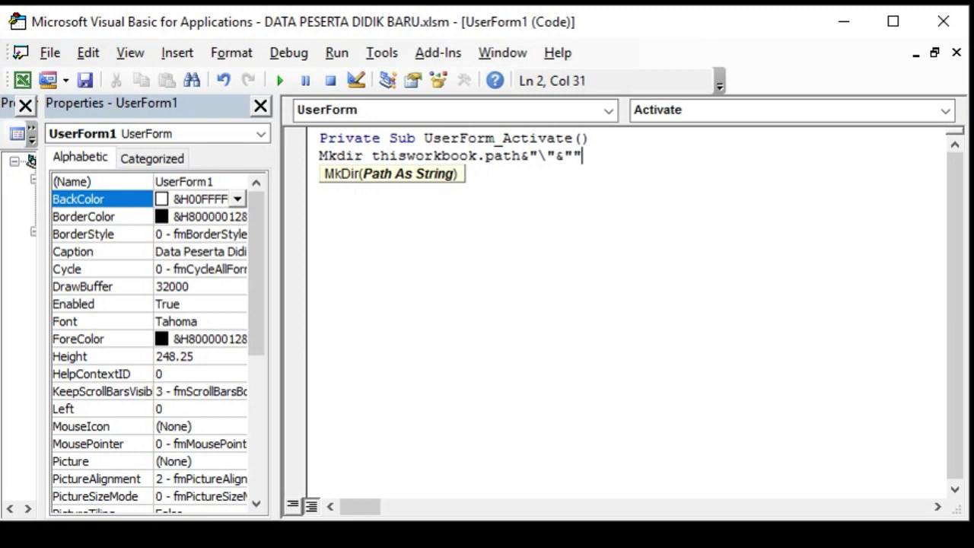
{"action": "key", "text": "Left"}
{"action": "type", "text": "Fot"}
{"action": "type", "text": "oSis"}
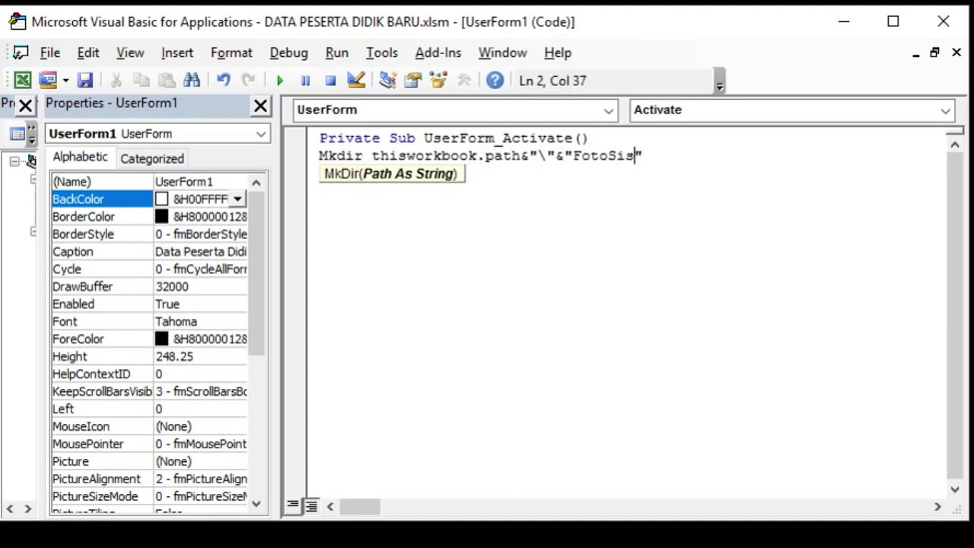
{"action": "type", "text": "wa"}
Finish the MkDir line with a trailing &"\" after "FotoSiswa"
{"action": "left_click", "coordinate": [661, 156]}
{"action": "type", "text": "$"}
{"action": "key", "text": "BackSpace"}
{"action": "type", "text": "&"}
{"action": "type", "text": "\"\""}
{"action": "key", "text": "Left"}
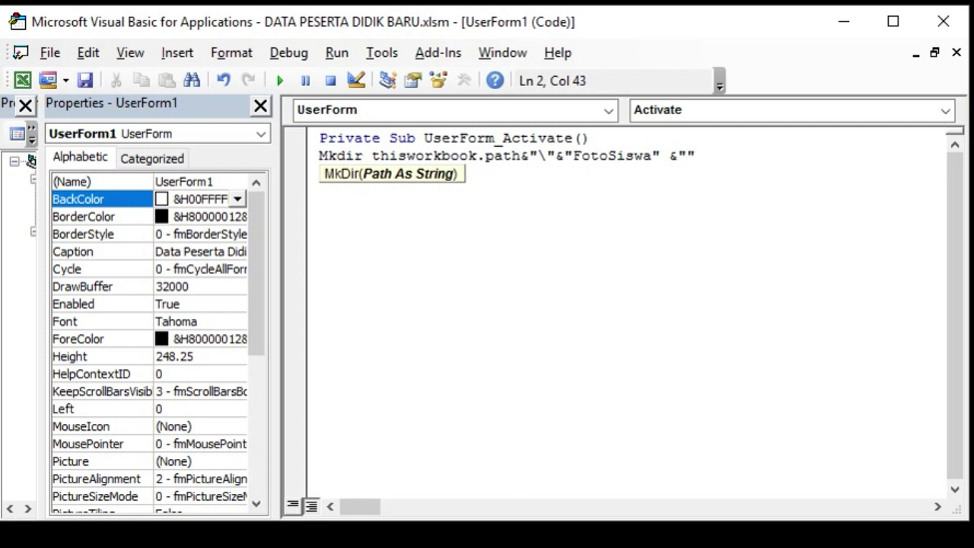
{"action": "type", "text": "\\"}
{"action": "key", "text": "BackSpace"}
{"action": "type", "text": "\\"}
{"action": "key", "text": "BackSpace"}
{"action": "type", "text": "\\"}
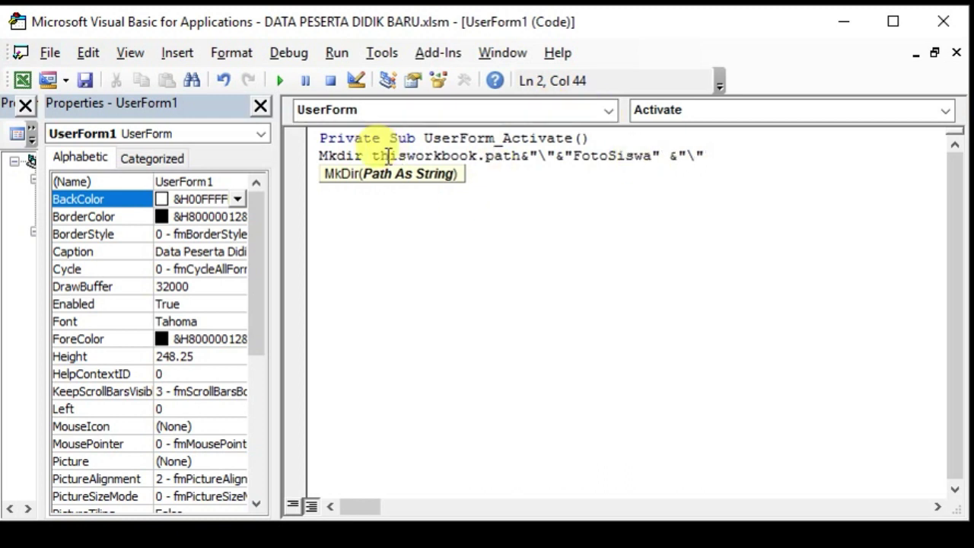
Dismiss the compile error, add a space after path, and start a new line below MkDir
{"action": "left_click", "coordinate": [421, 222]}
{"action": "left_click", "coordinate": [488, 159]}
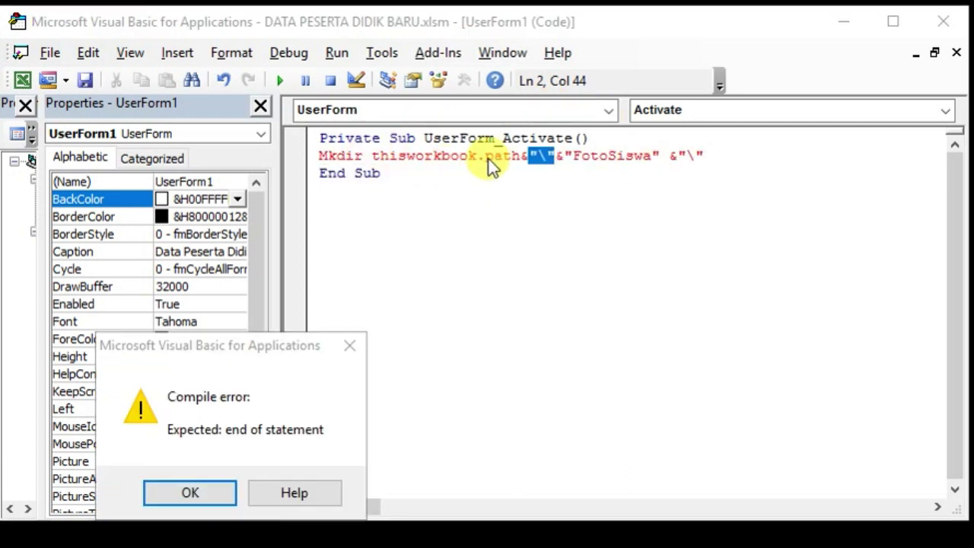
{"action": "left_click", "coordinate": [195, 493]}
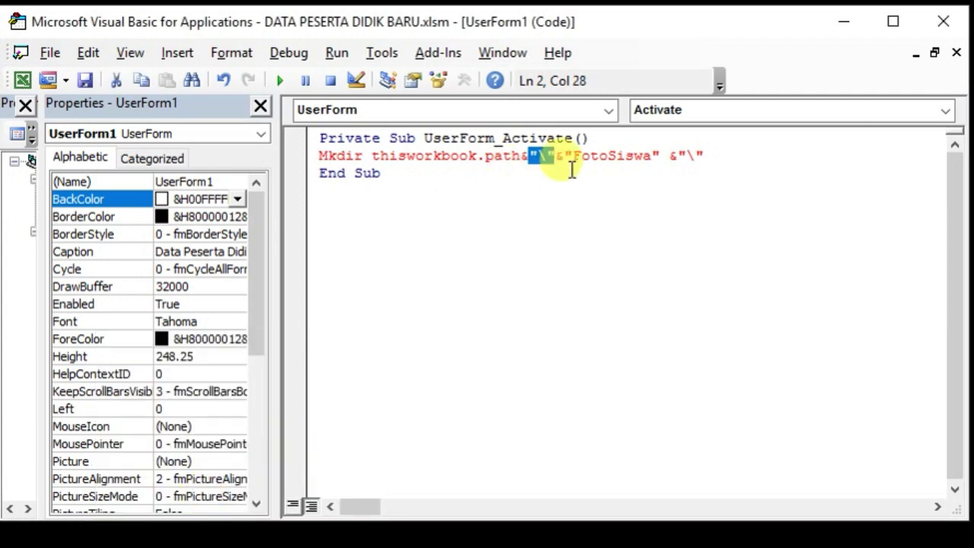
{"action": "left_click", "coordinate": [495, 159]}
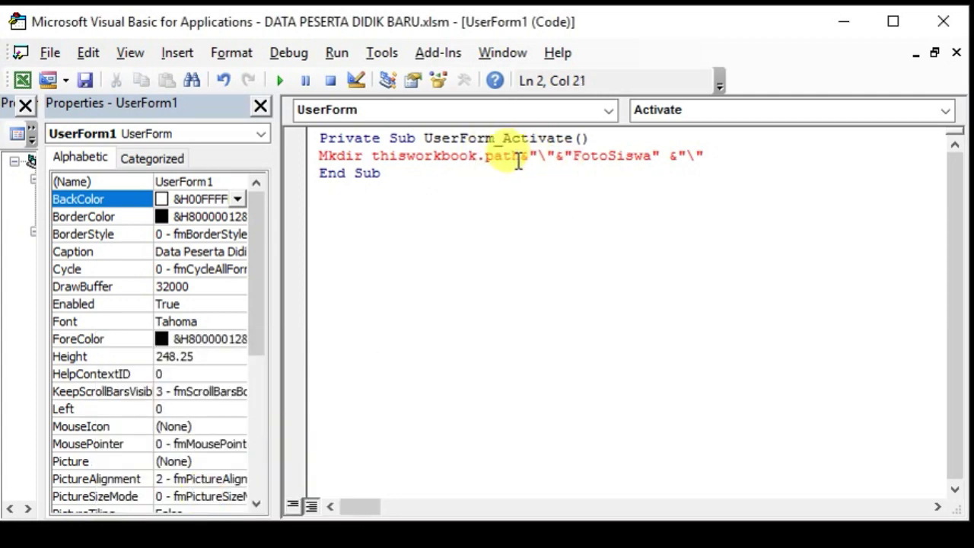
{"action": "left_click", "coordinate": [522, 159]}
{"action": "left_click", "coordinate": [545, 221]}
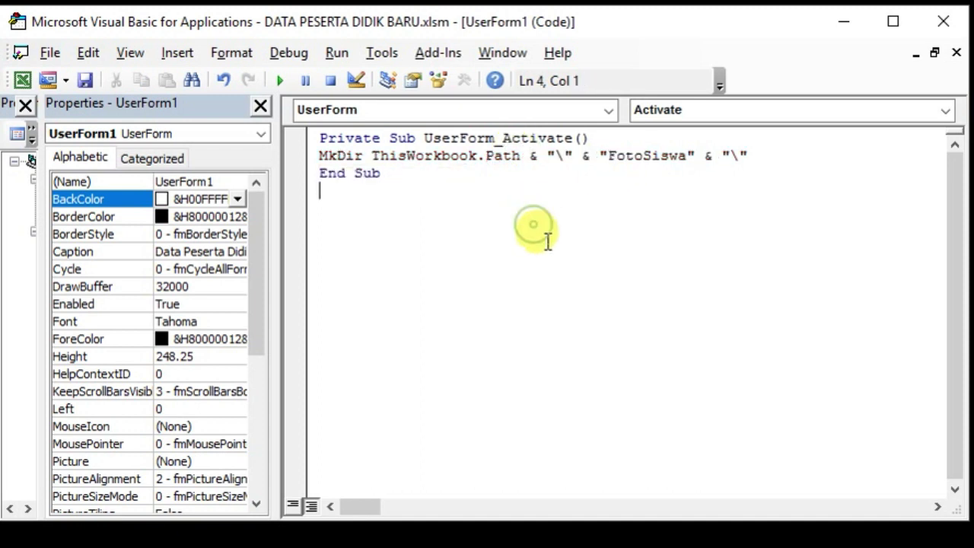
{"action": "left_click", "coordinate": [600, 156]}
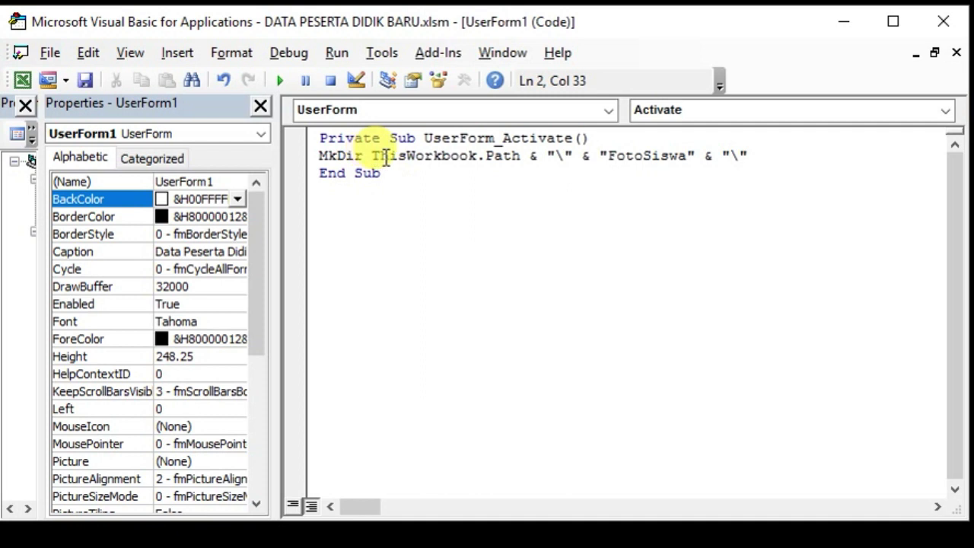
{"action": "left_click_drag", "start_coordinate": [364, 156], "coordinate": [539, 156]}
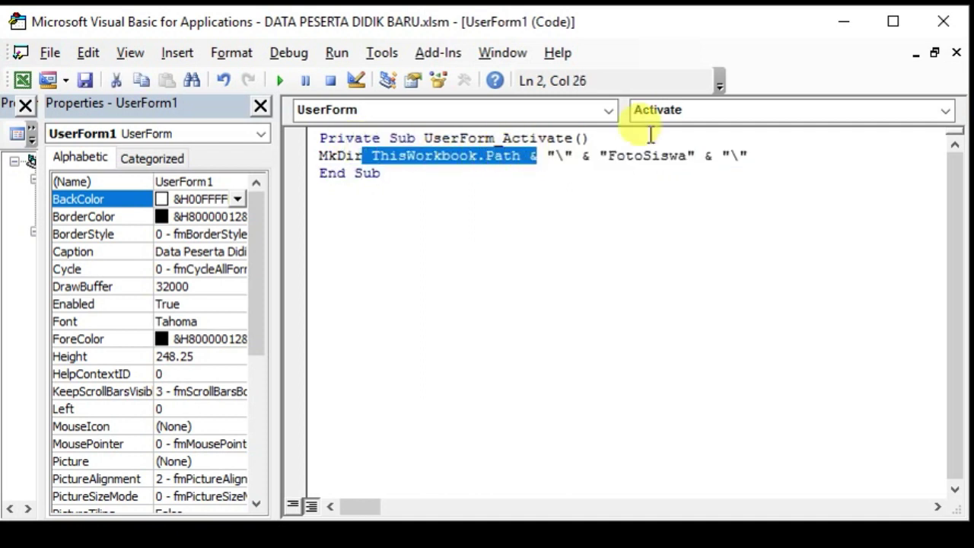
{"action": "left_click", "coordinate": [762, 154]}
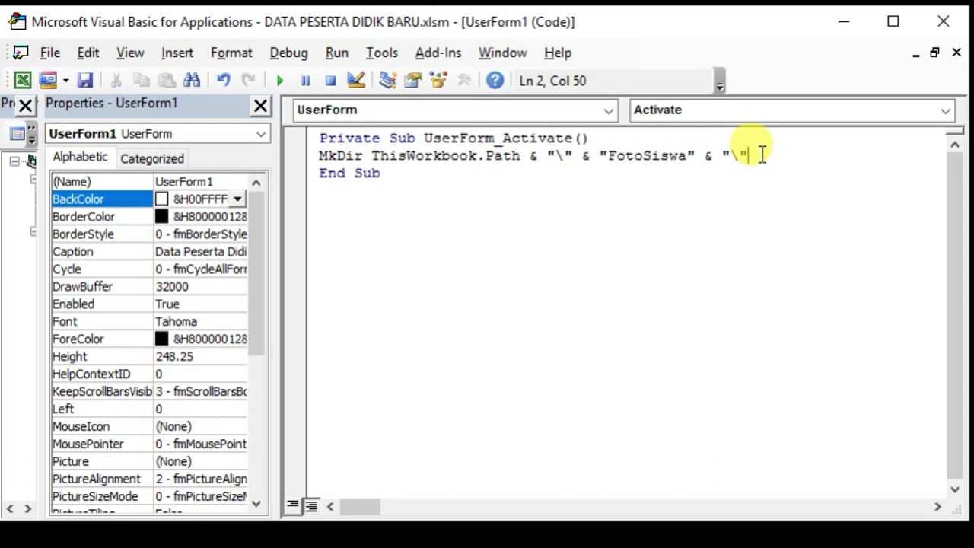
{"action": "key", "text": "Return"}
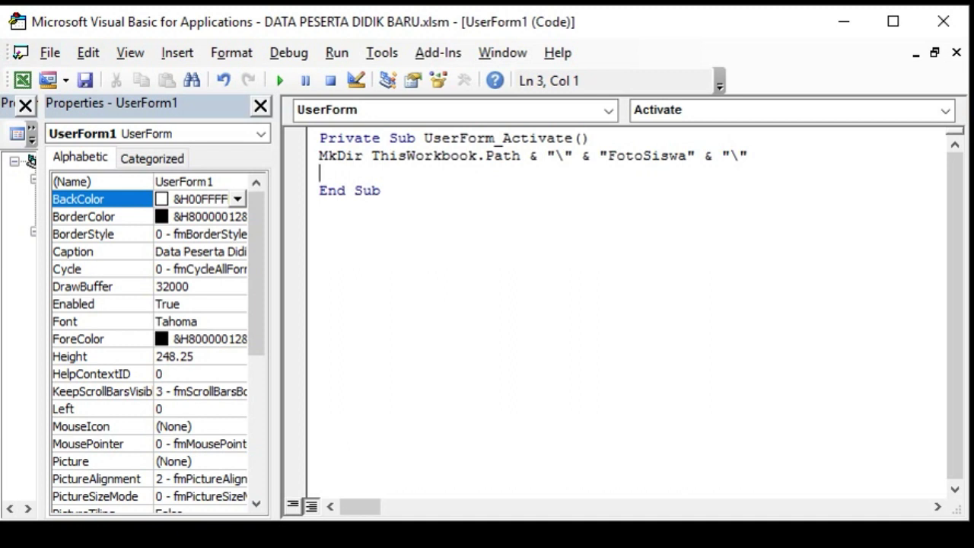
Add the line UserForm1.Image1.Picture = UserForm1.No_picture.Picture below the MkDir statement
{"action": "left_click", "coordinate": [261, 106]}
{"action": "left_click", "coordinate": [122, 249]}
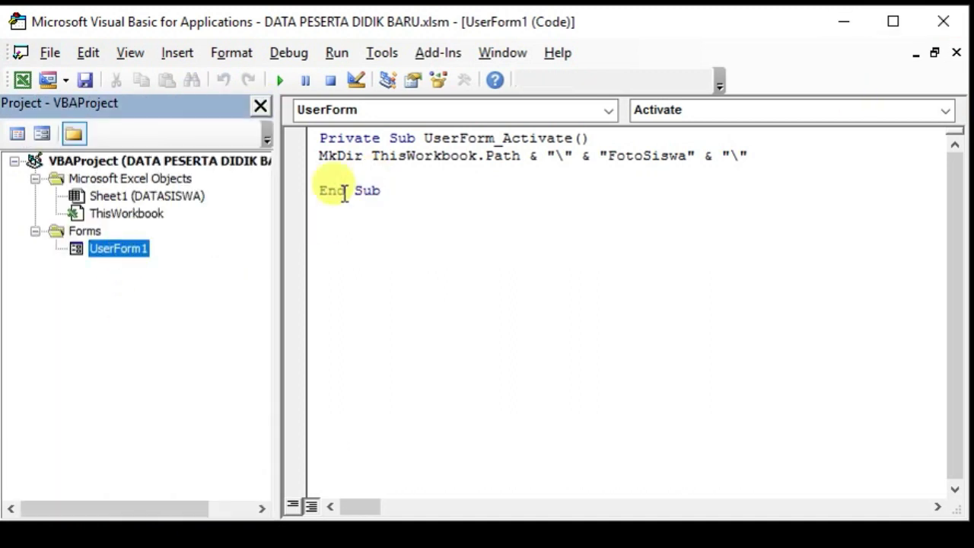
{"action": "left_click", "coordinate": [328, 173]}
{"action": "type", "text": "us"}
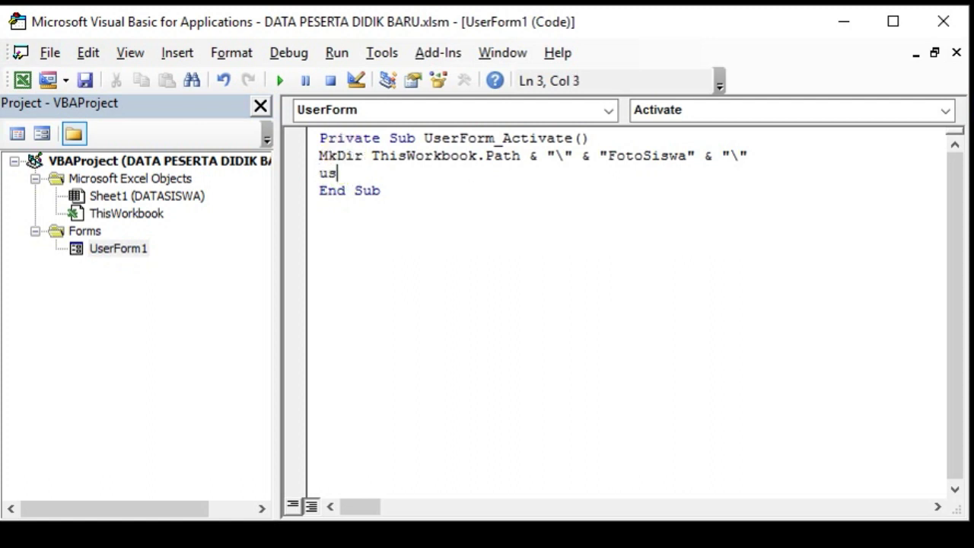
{"action": "type", "text": "erform1"}
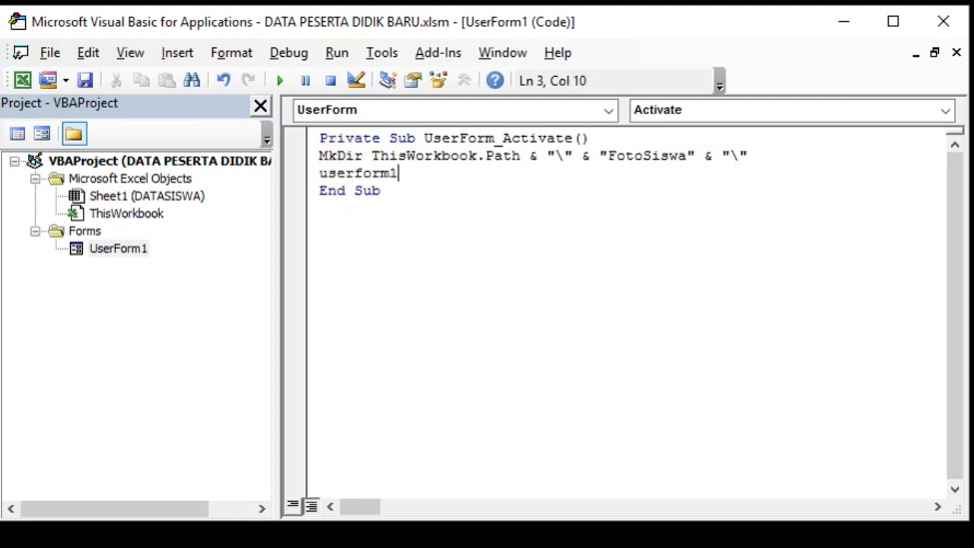
{"action": "type", "text": ".Imag"}
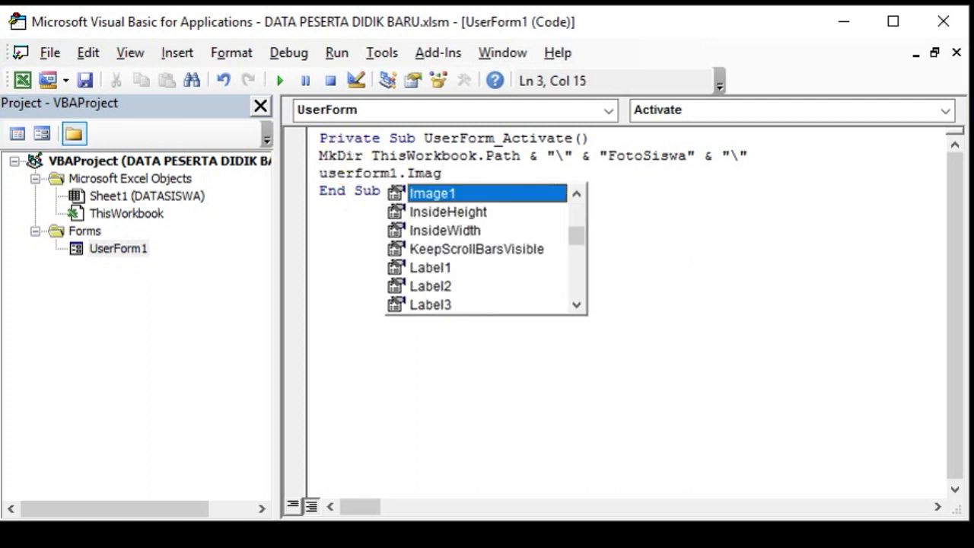
{"action": "double_click", "coordinate": [434, 192]}
{"action": "type", "text": "."}
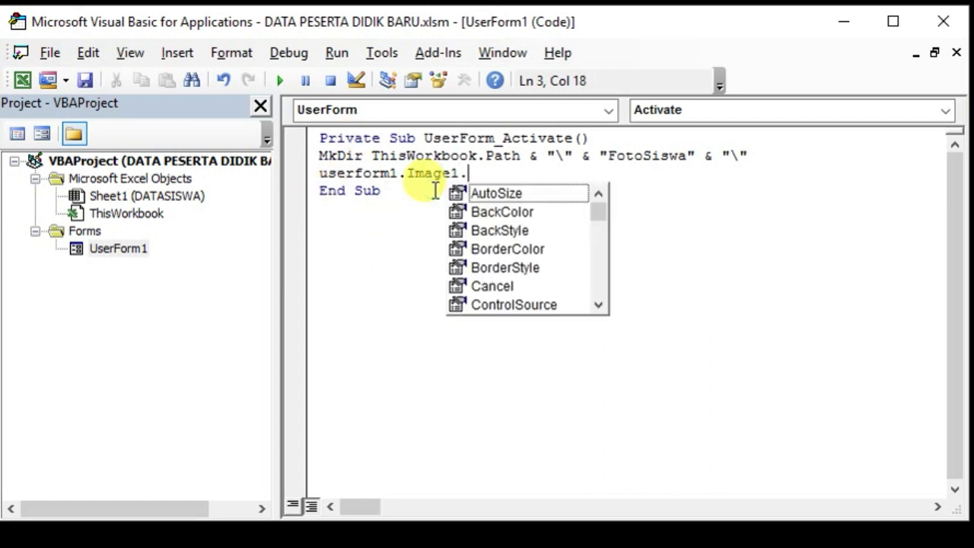
{"action": "type", "text": "picture"}
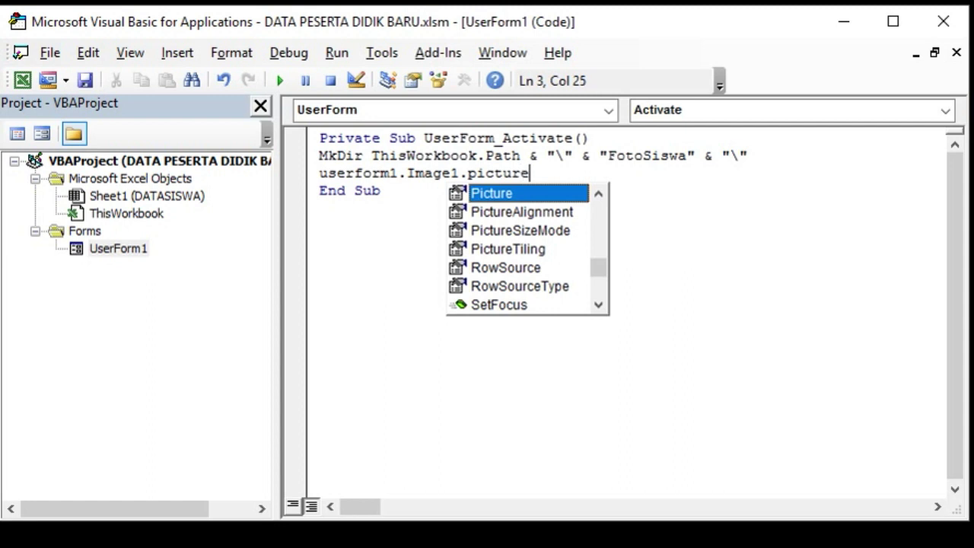
{"action": "type", "text": "=U"}
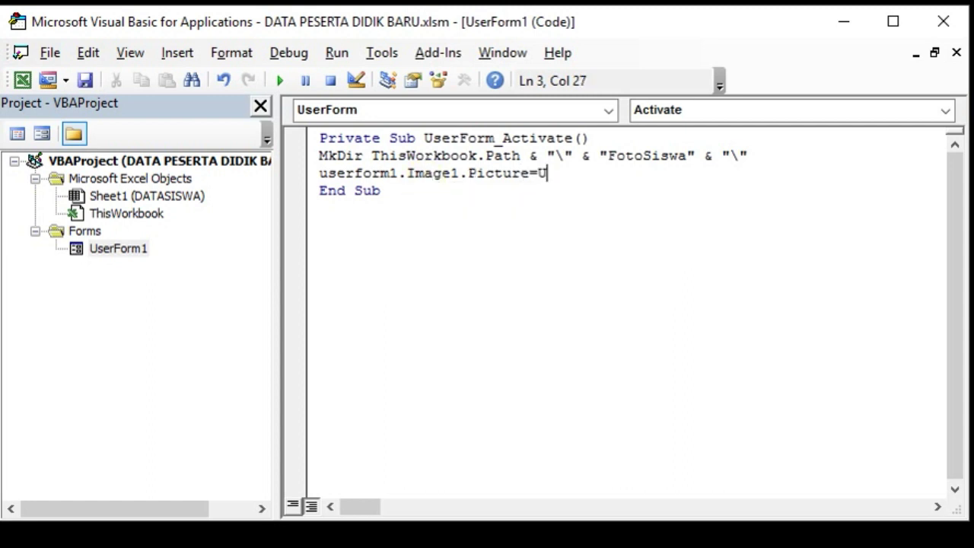
{"action": "type", "text": "serform1"}
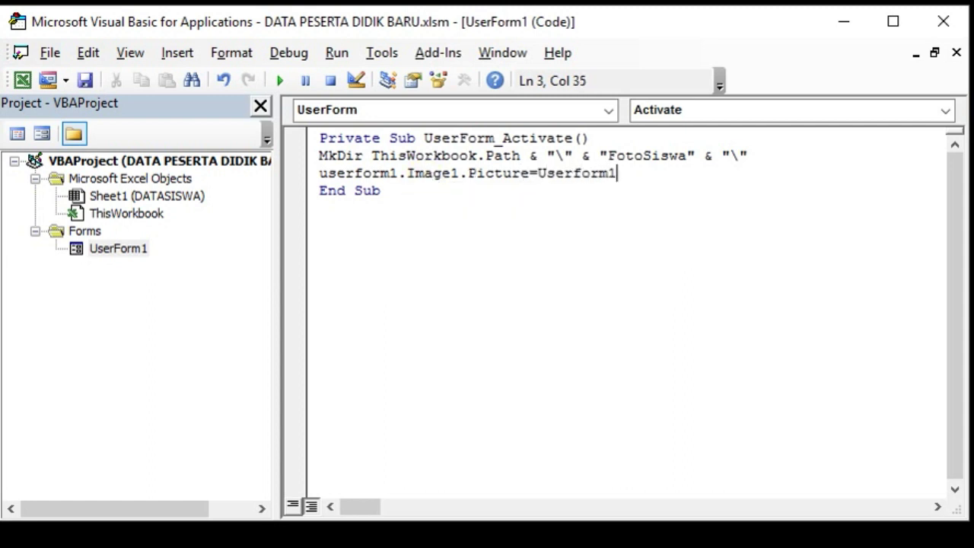
{"action": "type", "text": "."}
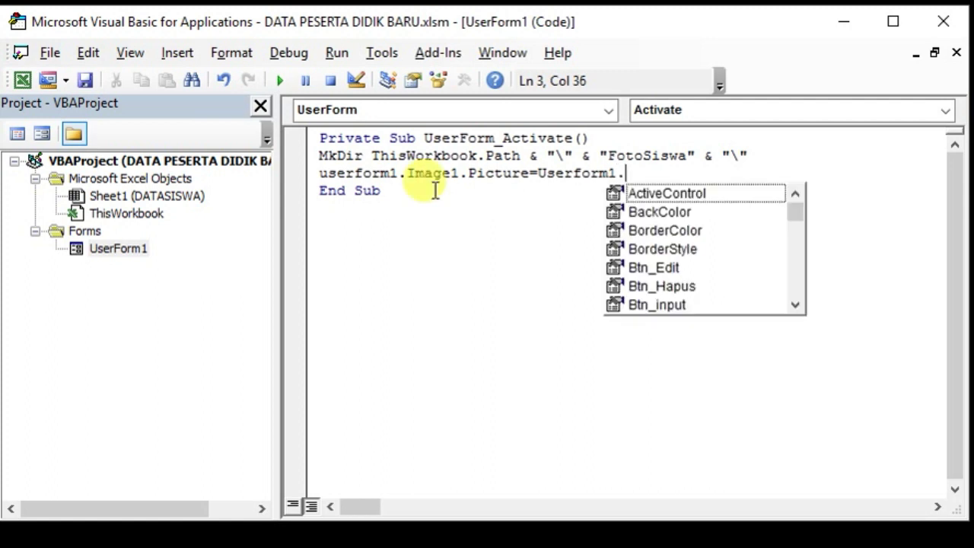
{"action": "type", "text": "B"}
{"action": "key", "text": "BackSpace"}
{"action": "type", "text": "N"}
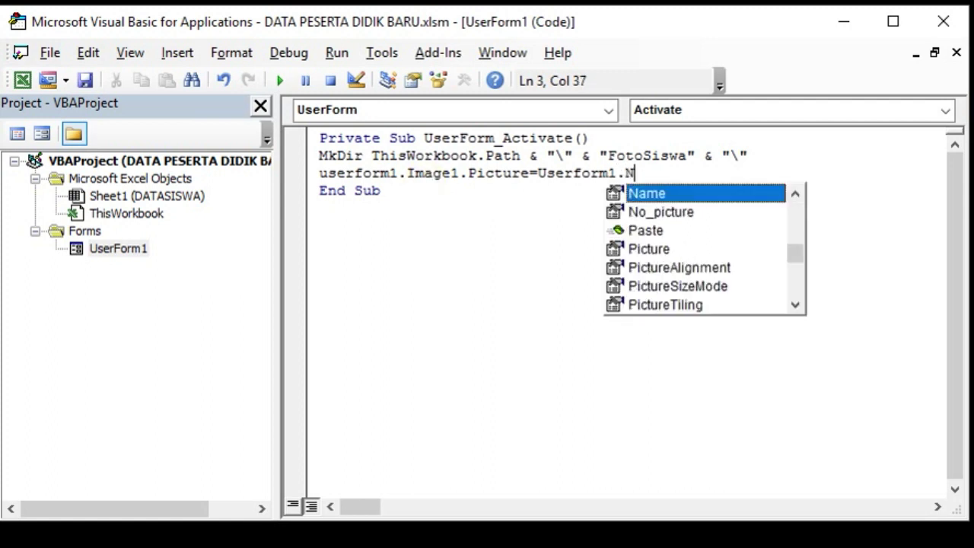
{"action": "double_click", "coordinate": [655, 212]}
{"action": "type", "text": "."}
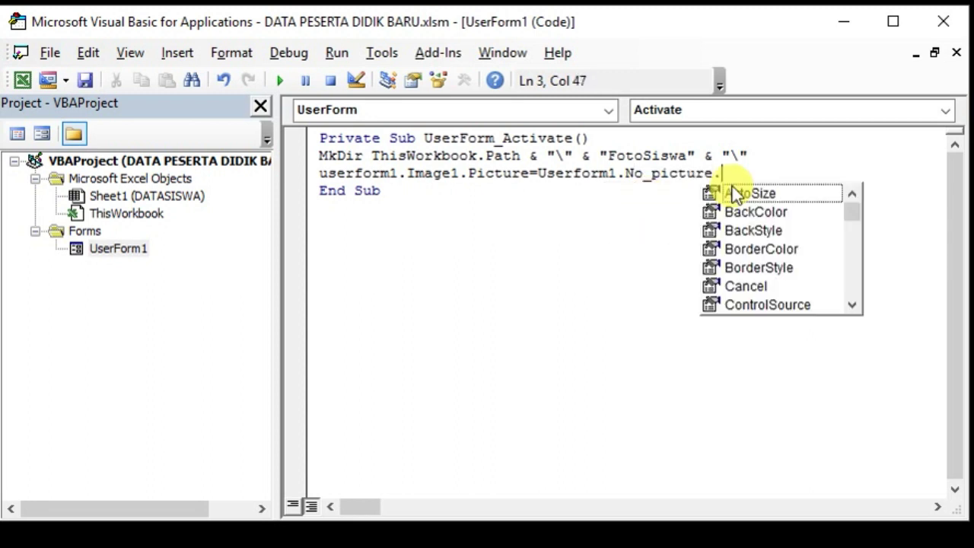
{"action": "type", "text": "Pict"}
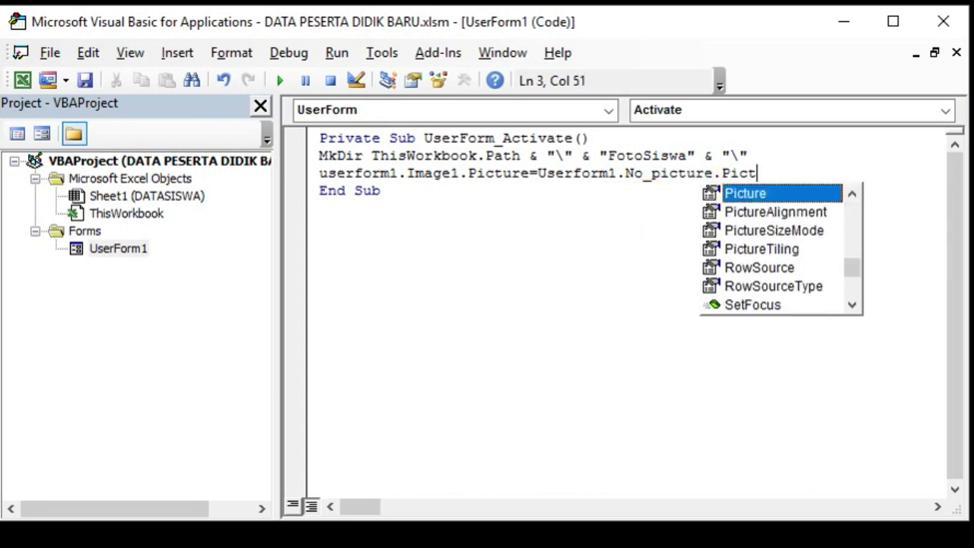
{"action": "type", "text": "ur"}
{"action": "key", "text": "BackSpace"}
{"action": "key", "text": "BackSpace"}
{"action": "type", "text": "ure"}
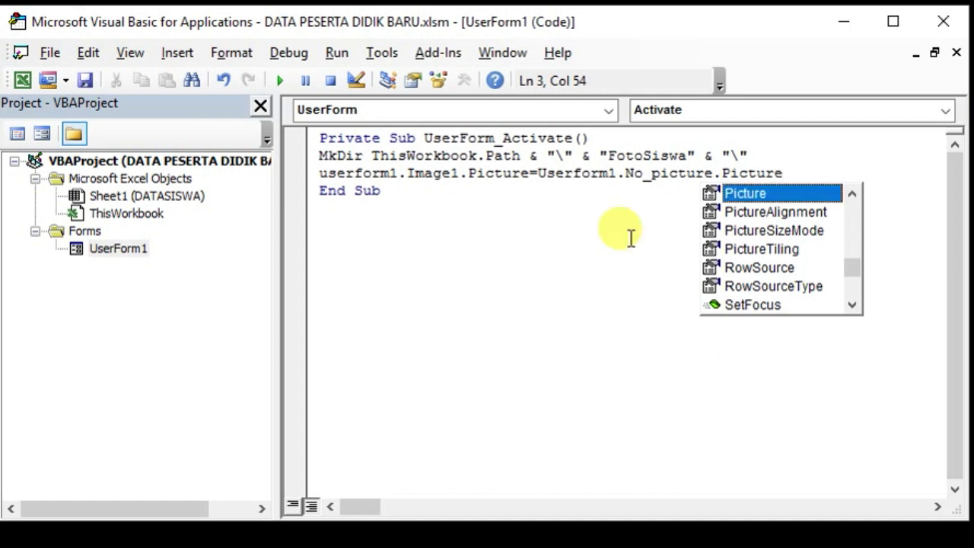
{"action": "left_click", "coordinate": [429, 206]}
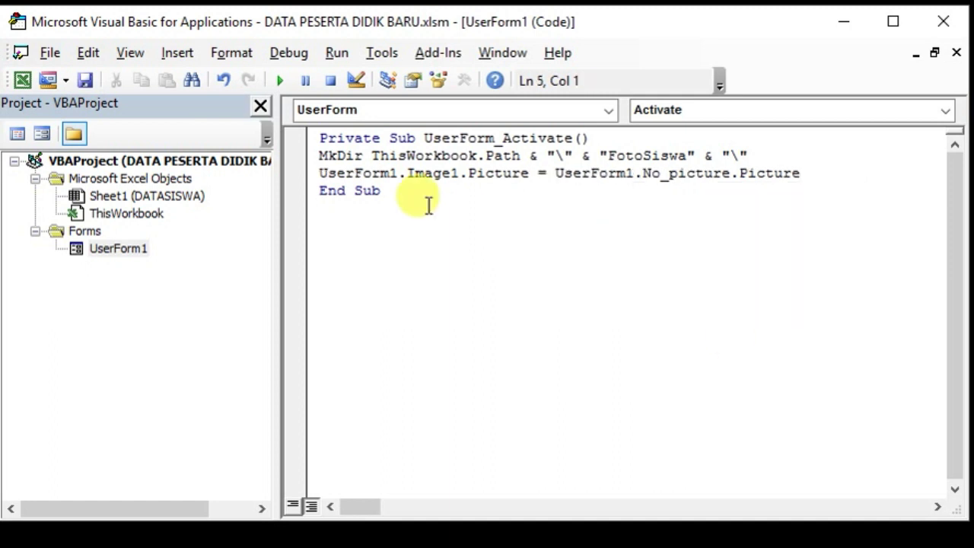
Highlight the MkDir statement, ThisWorkbook.Path and the picture line to review the code
{"action": "left_click_drag", "start_coordinate": [325, 155], "coordinate": [759, 159]}
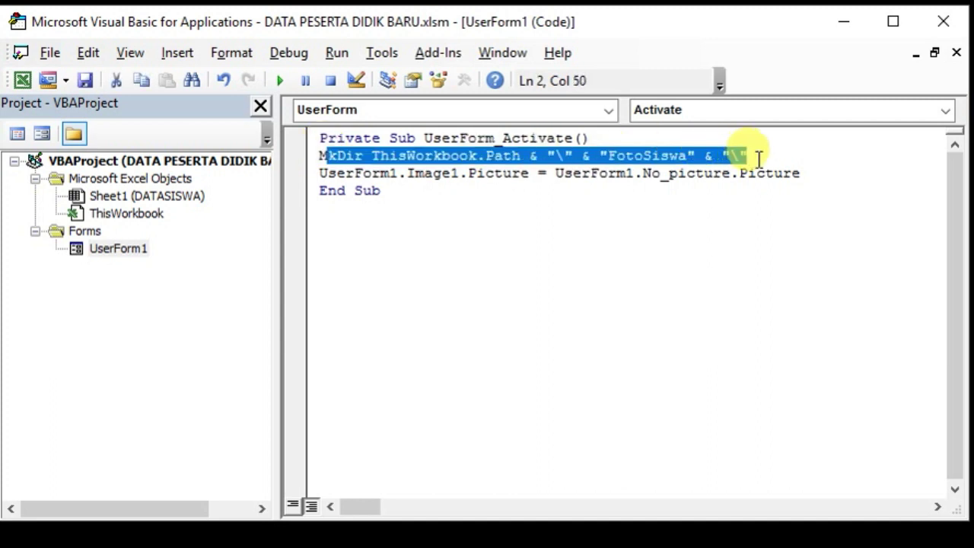
{"action": "left_click", "coordinate": [461, 156]}
{"action": "mouse_move", "coordinate": [372, 156]}
{"action": "left_mouse_down"}
{"action": "mouse_move", "coordinate": [511, 159]}
{"action": "mouse_move", "coordinate": [425, 140]}
{"action": "left_mouse_up"}
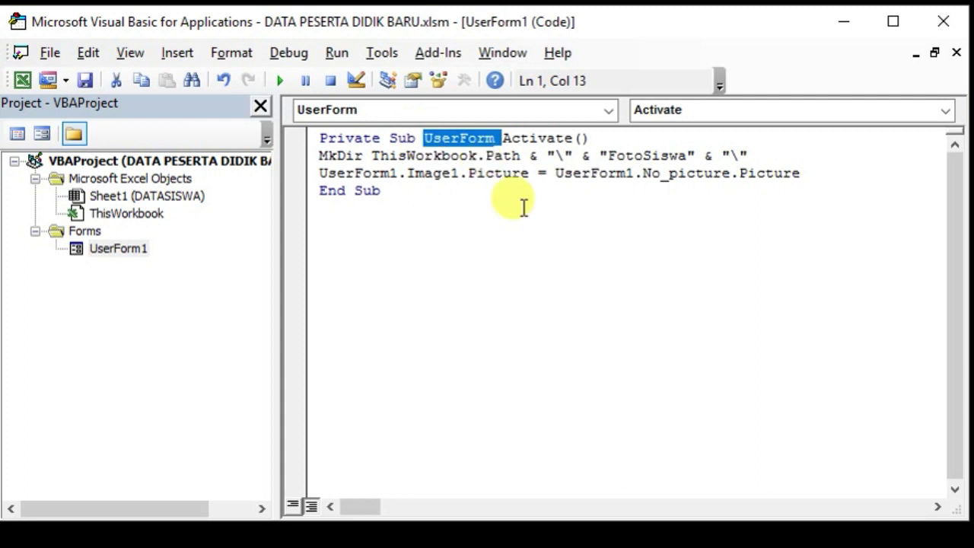
{"action": "left_click", "coordinate": [499, 206]}
{"action": "left_click", "coordinate": [390, 175]}
{"action": "left_click_drag", "start_coordinate": [372, 174], "coordinate": [406, 173]}
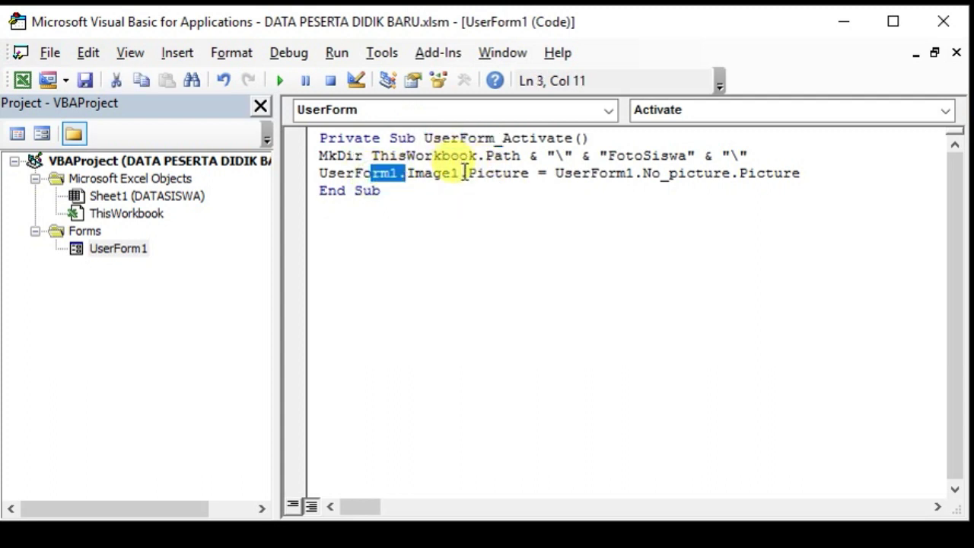
{"action": "left_click_drag", "start_coordinate": [459, 173], "coordinate": [472, 192]}
{"action": "left_click", "coordinate": [616, 262]}
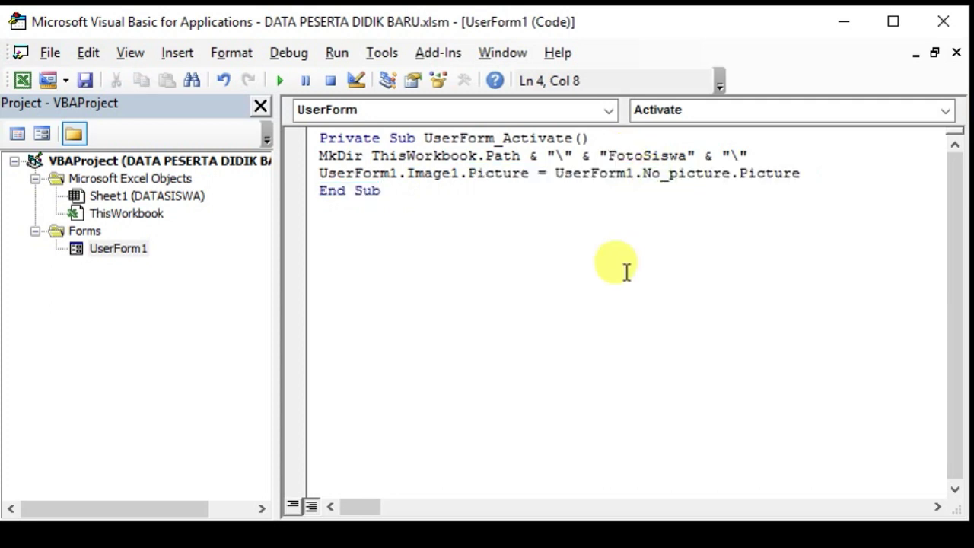
{"action": "left_click", "coordinate": [955, 55]}
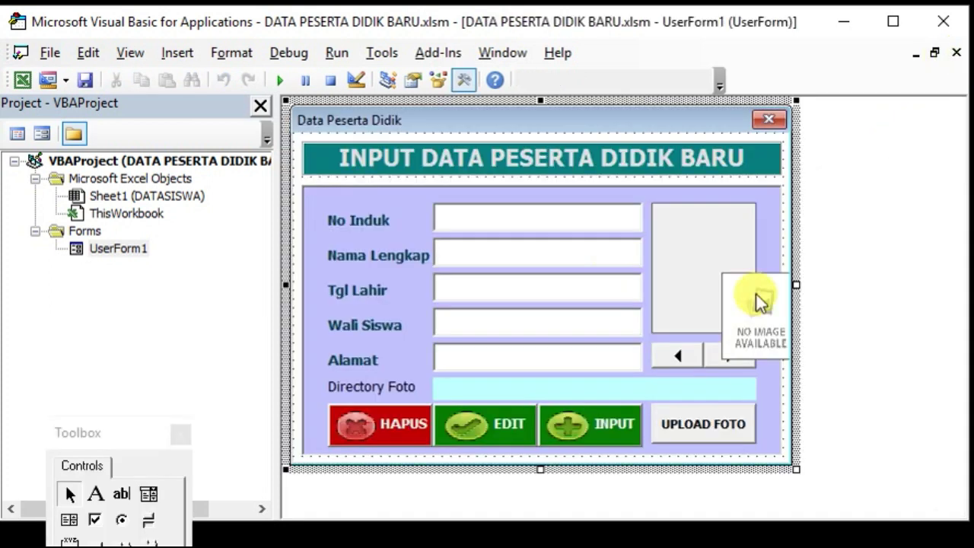
{"action": "left_click", "coordinate": [750, 323]}
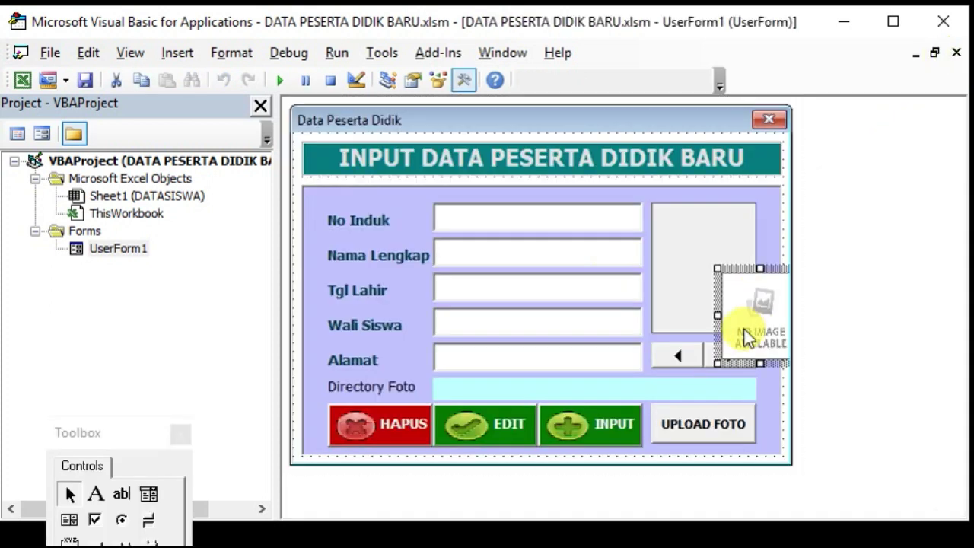
{"action": "left_click", "coordinate": [674, 234]}
{"action": "left_click", "coordinate": [523, 189]}
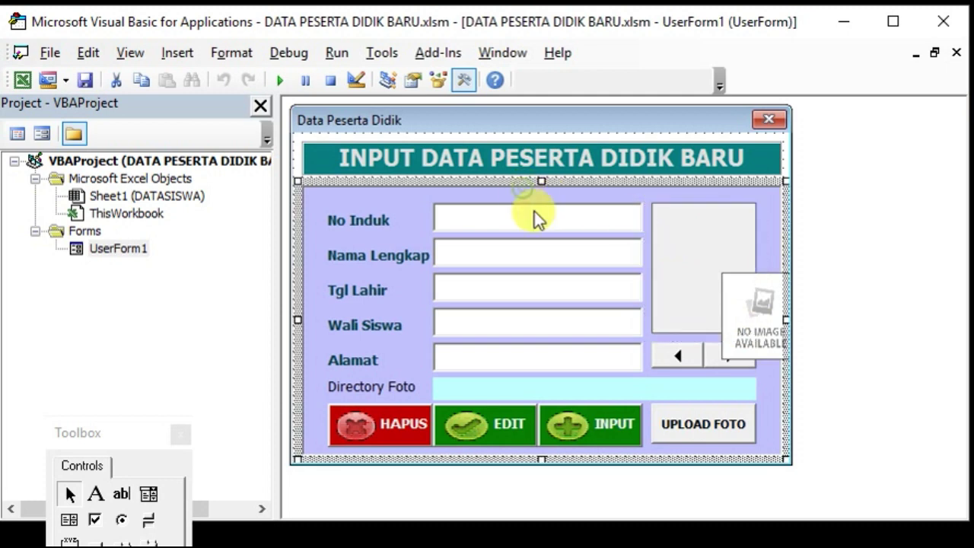
{"action": "left_click", "coordinate": [284, 82]}
{"action": "left_click_drag", "start_coordinate": [255, 254], "coordinate": [440, 130]}
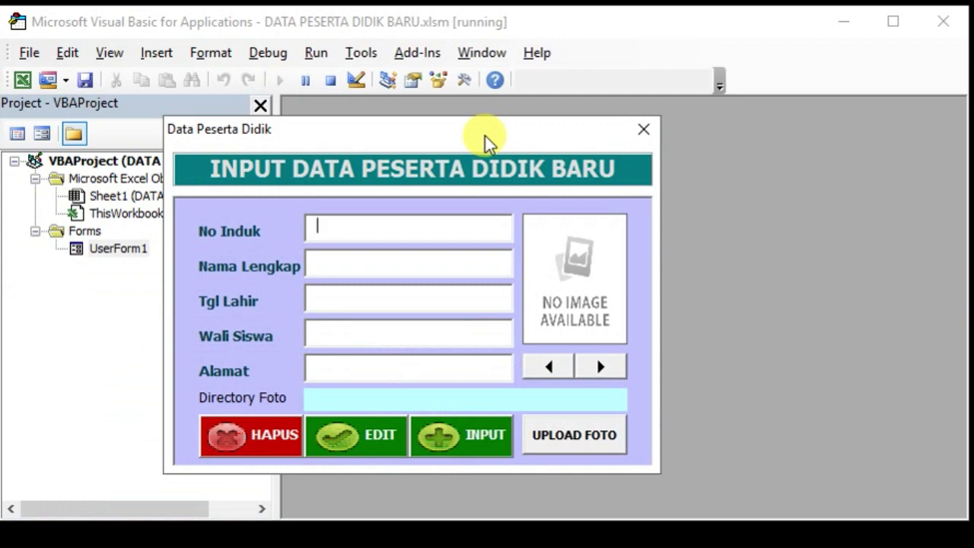
{"action": "left_click", "coordinate": [643, 129]}
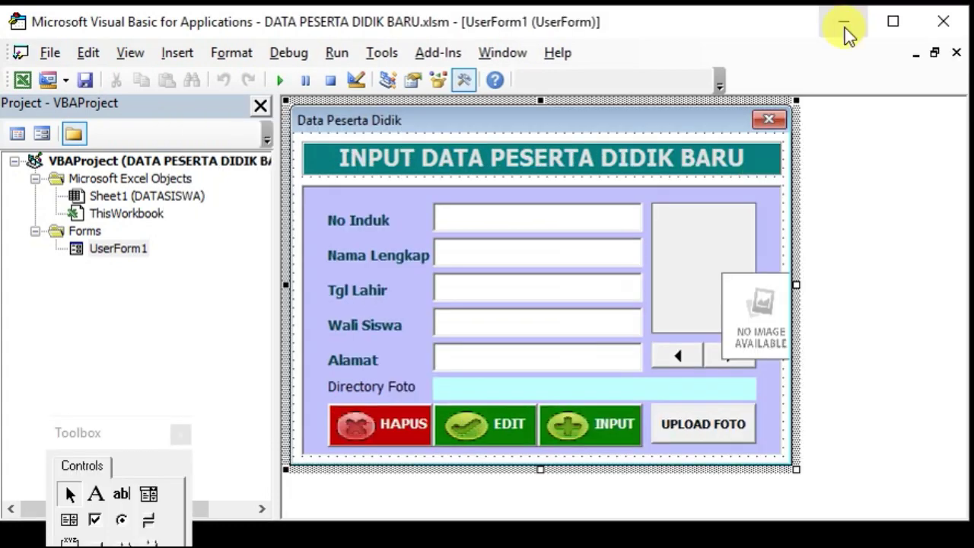
Open the DATASISWA desktop folder and locate the new FotoSiswa folder
{"action": "left_click", "coordinate": [846, 26]}
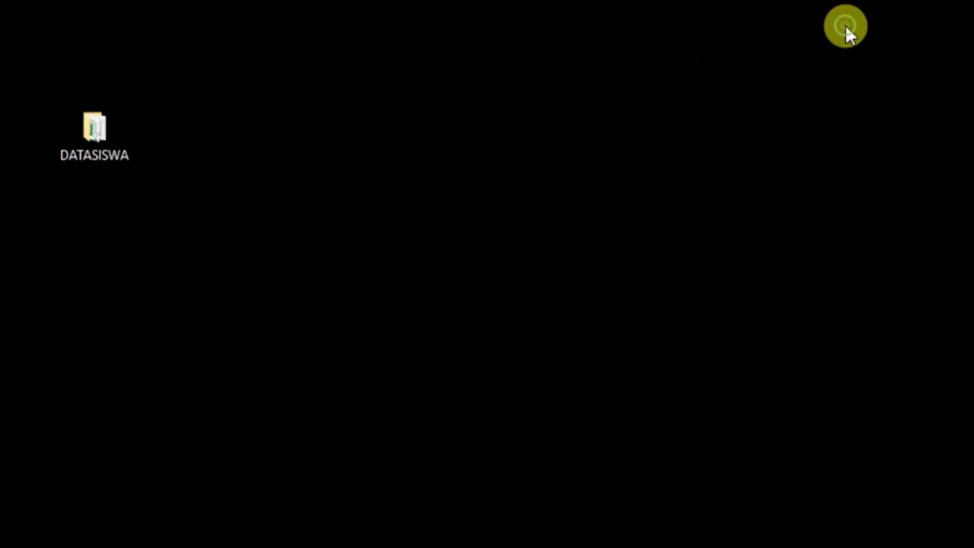
{"action": "double_click", "coordinate": [121, 142]}
{"action": "left_click", "coordinate": [76, 173]}
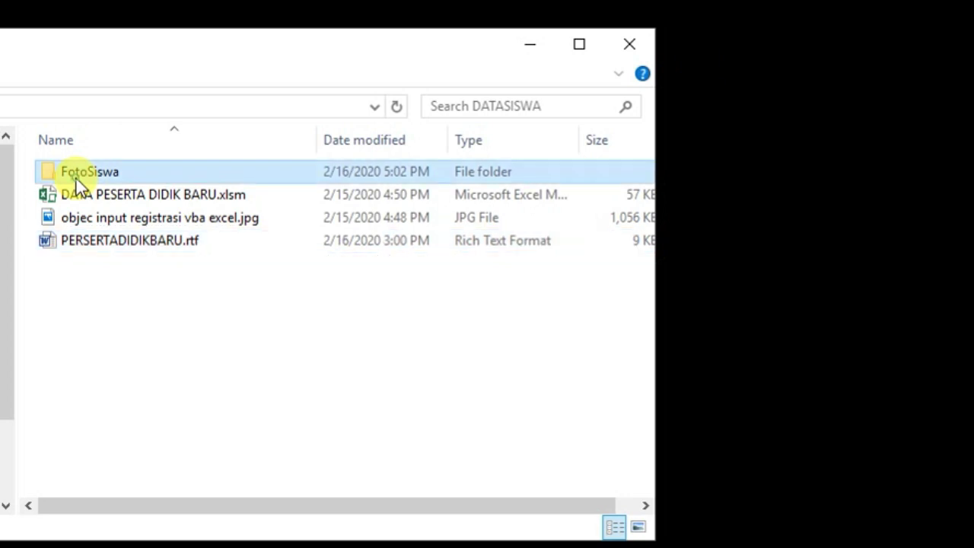